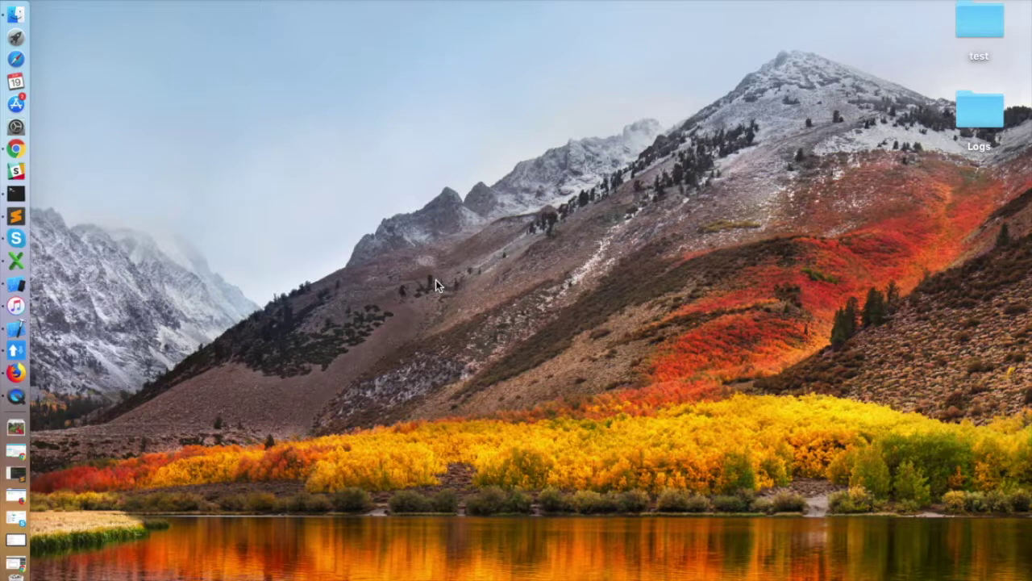
# Create a blank Excel workbook and enter the headers Item, Pros and Cons in cells A1 to C1
pyautogui.click(29, 250)
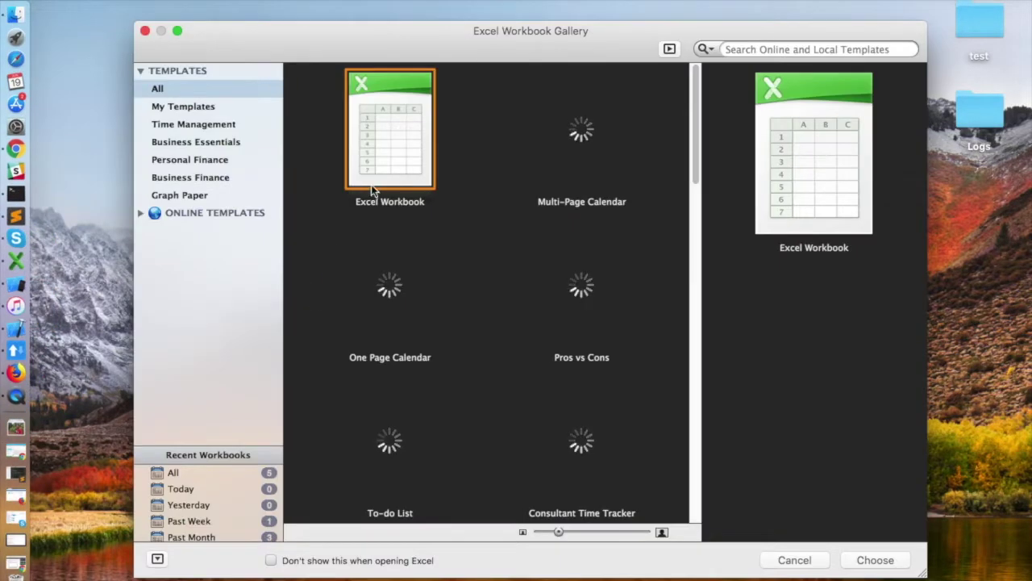
pyautogui.doubleClick(387, 163)
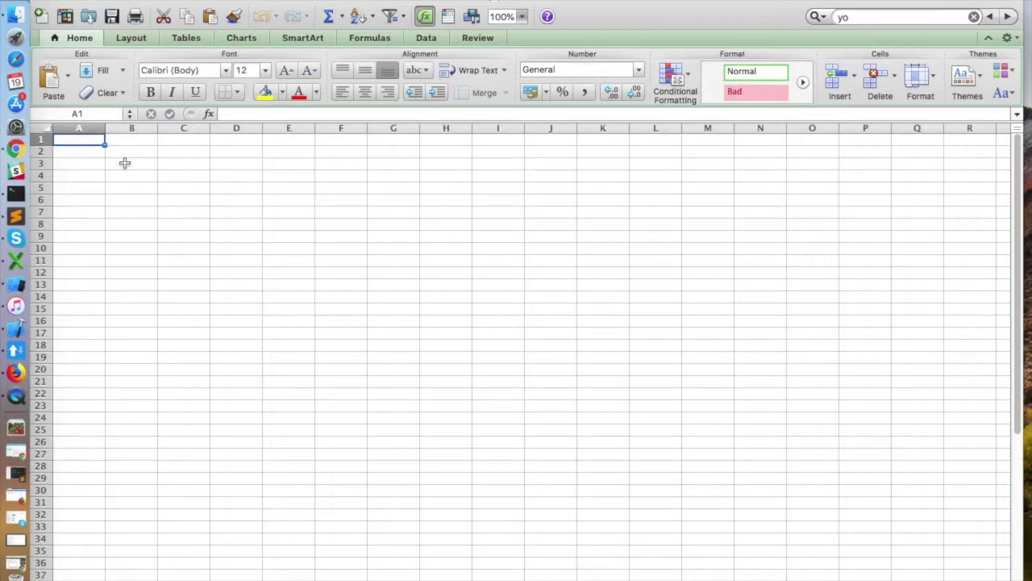
pyautogui.write('Item')
pyautogui.press('Tab')
pyautogui.write('Pros')
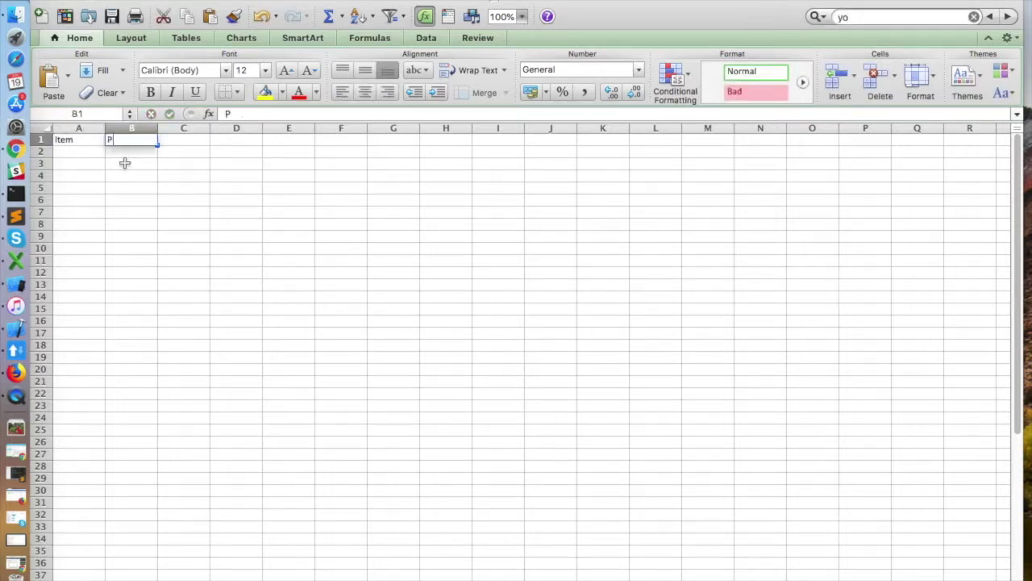
pyautogui.press('Tab')
pyautogui.write('Cons')
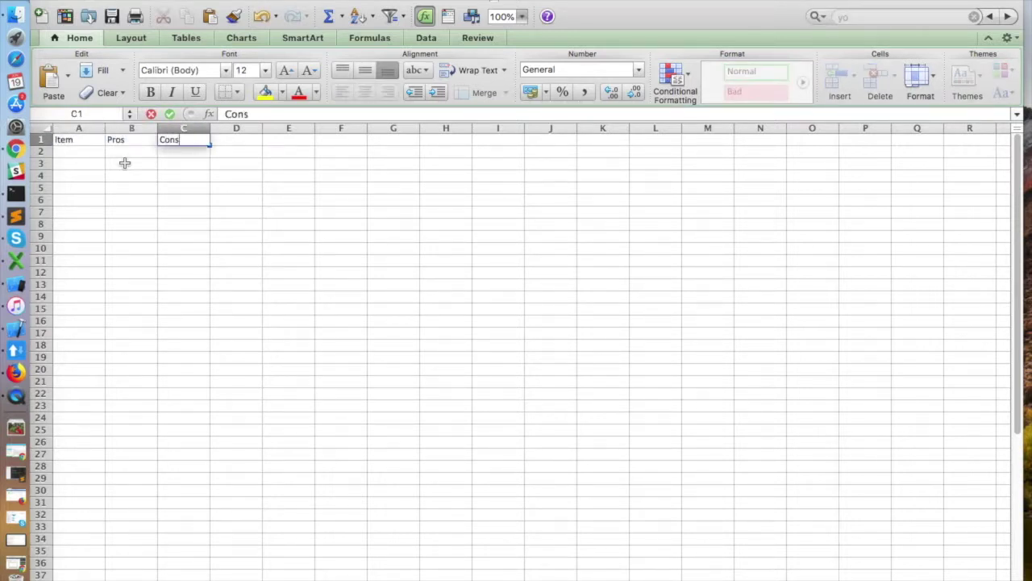
pyautogui.click(125, 163)
# Enter the items A, B, C and D in cells A2 to A5
pyautogui.click(78, 151)
pyautogui.write('A')
pyautogui.click(83, 164)
pyautogui.write('B')
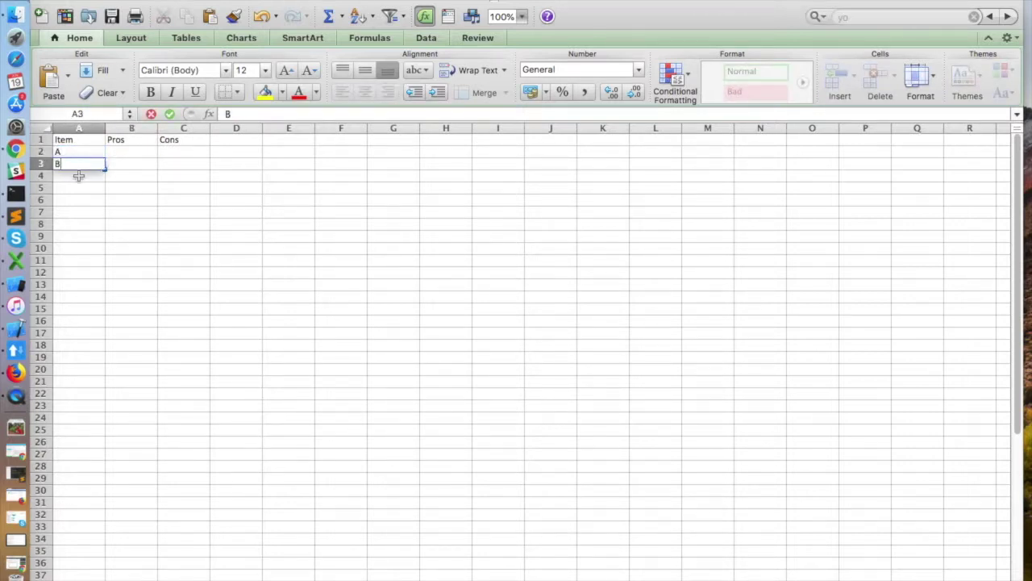
pyautogui.click(78, 176)
pyautogui.write('C')
pyautogui.click(72, 188)
pyautogui.write('D')
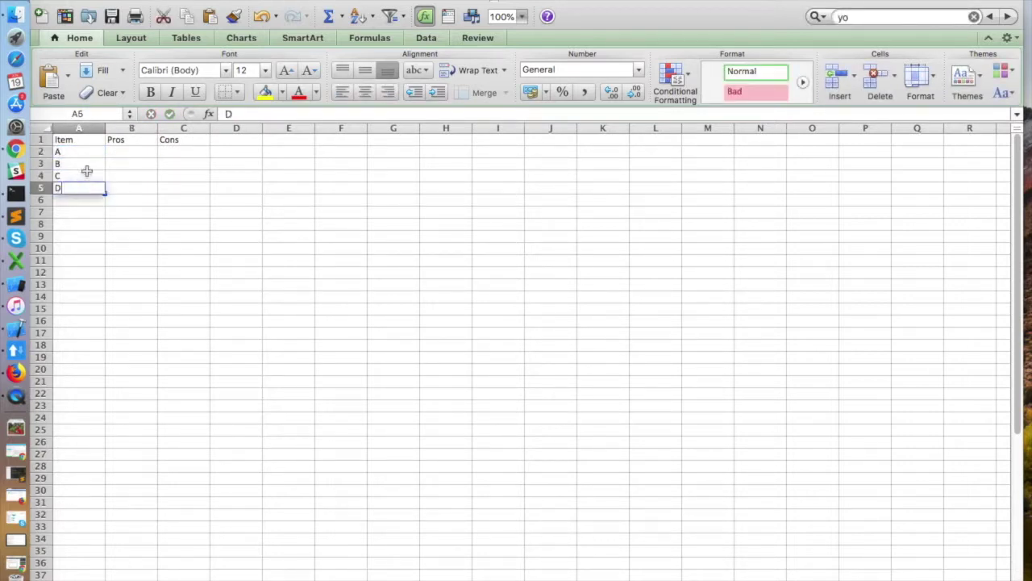
# Enter "This is awesome!" in cell B2 and widen column B to fit the text
pyautogui.click(123, 154)
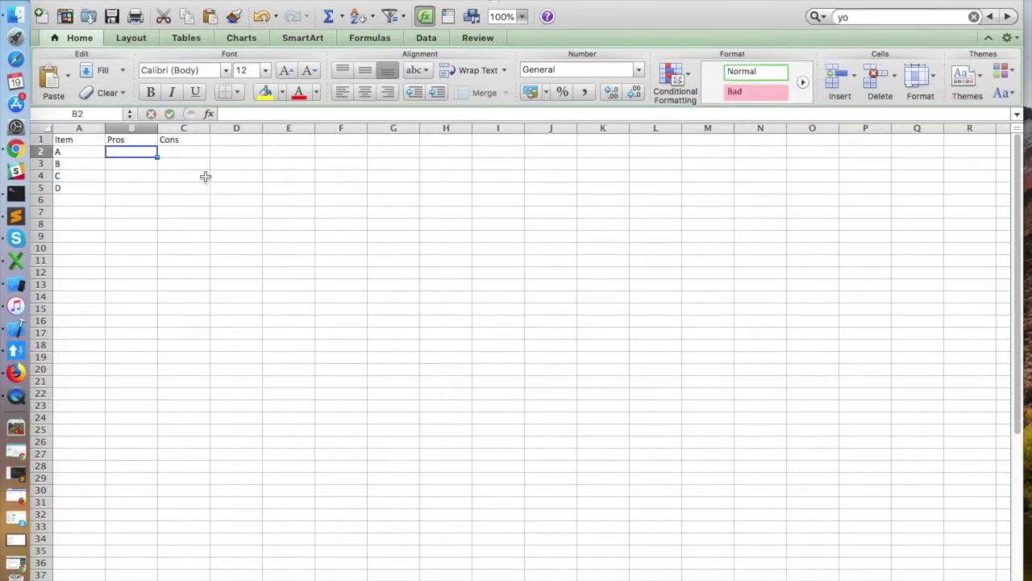
pyautogui.write('This is awesome')
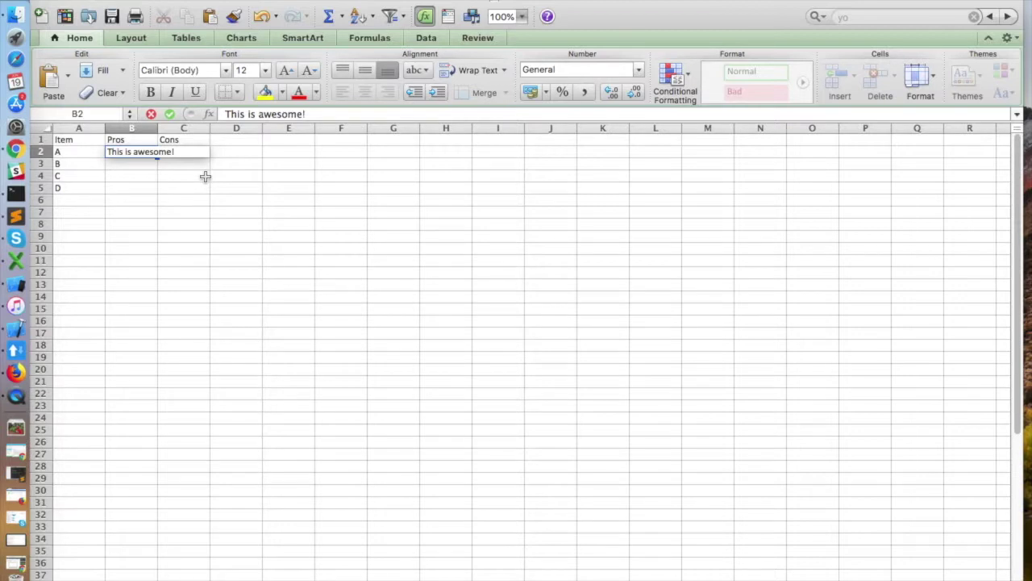
pyautogui.write('!')
pyautogui.click(206, 176)
pyautogui.moveTo(157, 131); pyautogui.dragTo(179, 130)
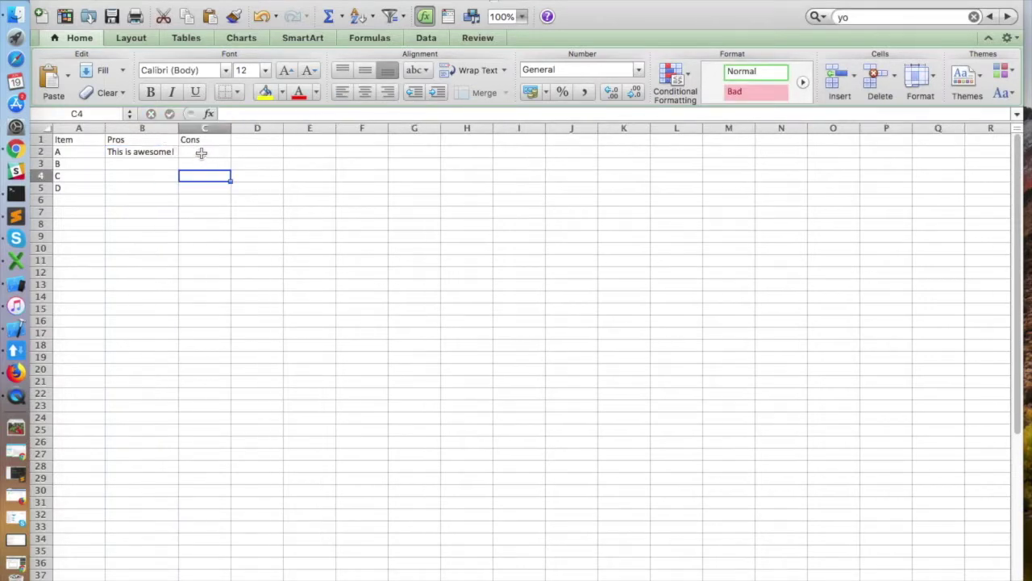
# Enter "This is not so good!" in cell C2 under Cons
pyautogui.doubleClick(202, 154)
pyautogui.write('This')
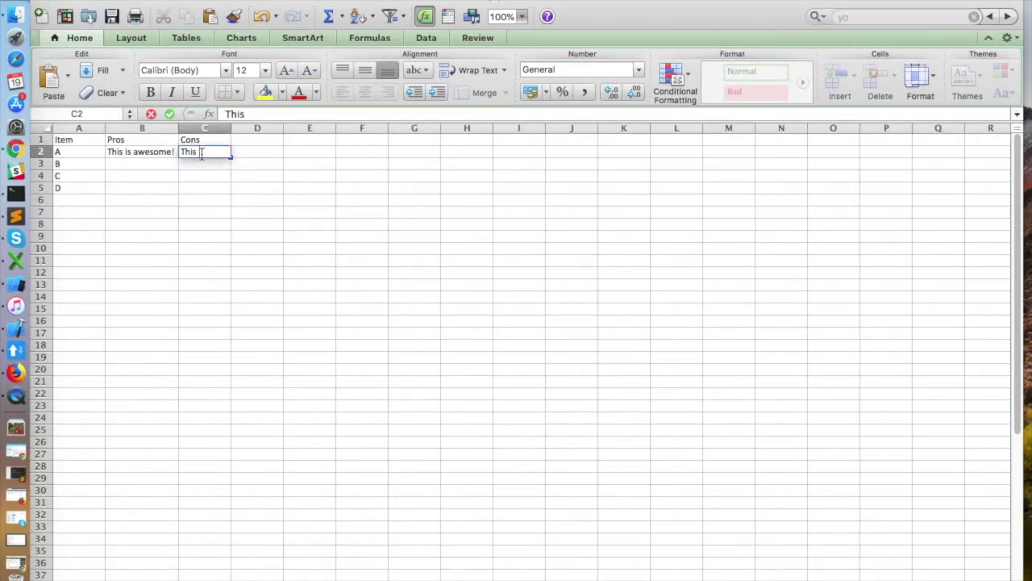
pyautogui.write(' is not so good!')
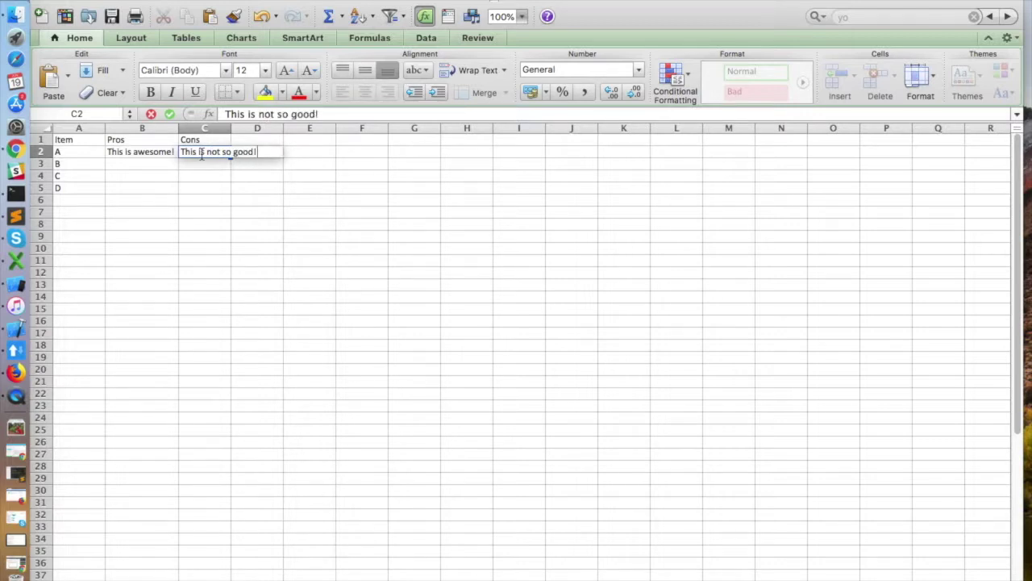
pyautogui.click(182, 179)
# Copy the texts in B2:C2 into rows 3 to 5 and widen column C to fit its text
pyautogui.click(171, 155)
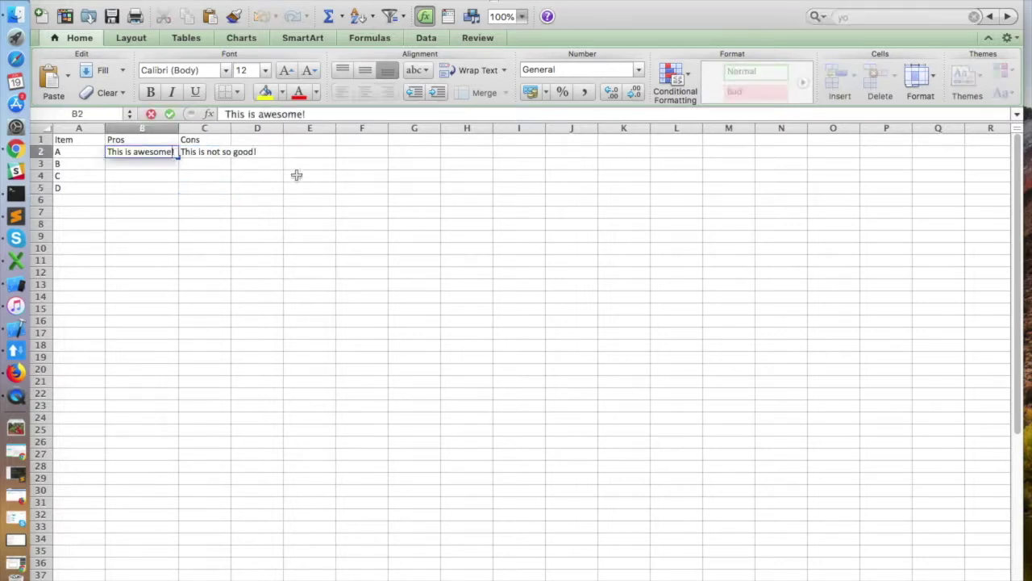
pyautogui.click(296, 175)
pyautogui.click(167, 161)
pyautogui.click(166, 154)
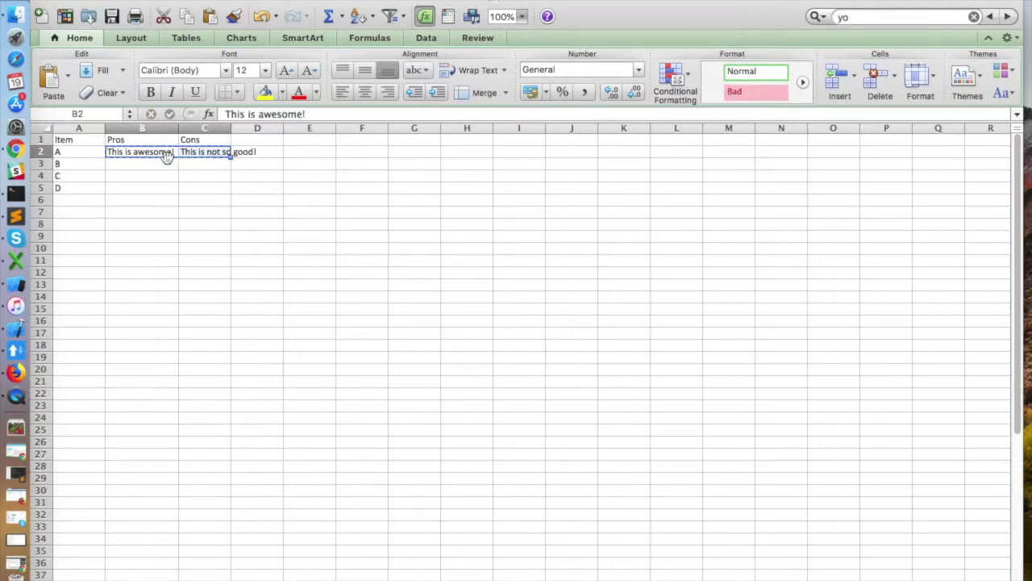
pyautogui.click(143, 166)
pyautogui.write('This is awesome!\tThis is not so good!')
pyautogui.click(141, 176)
pyautogui.write('This is awesome!\tThis is not so good!')
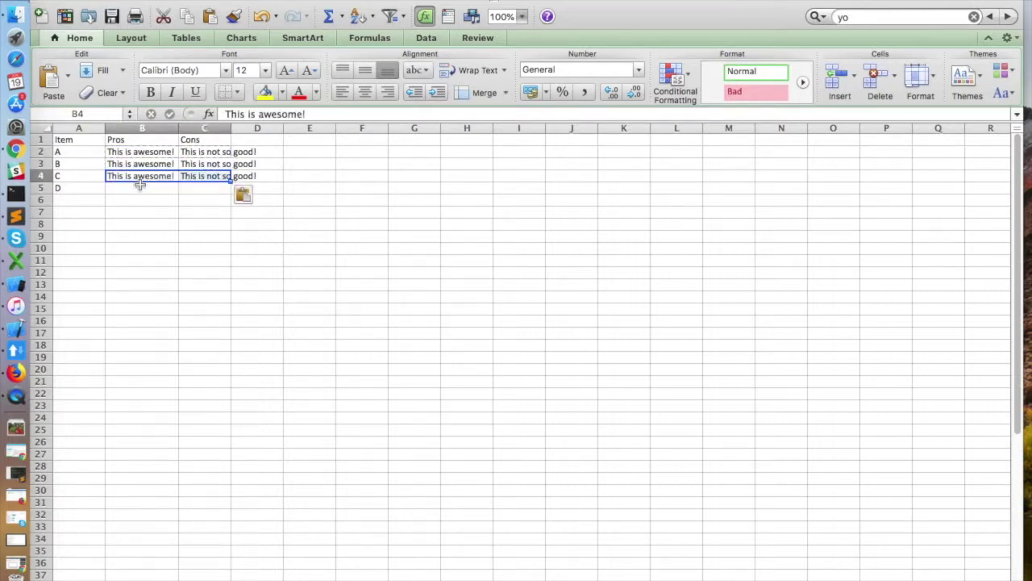
pyautogui.click(139, 187)
pyautogui.write('This is awesome!\tThis is not so good!')
pyautogui.click(156, 211)
pyautogui.moveTo(228, 130); pyautogui.dragTo(260, 130)
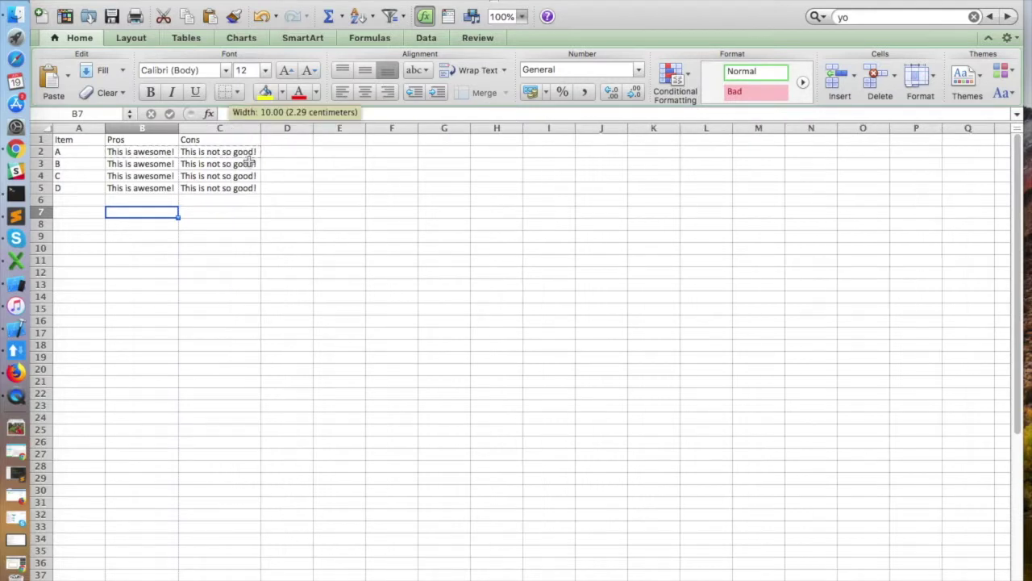
# Convert the data range A1:C5 into a table with headers
pyautogui.click(166, 164)
pyautogui.press('super+a')
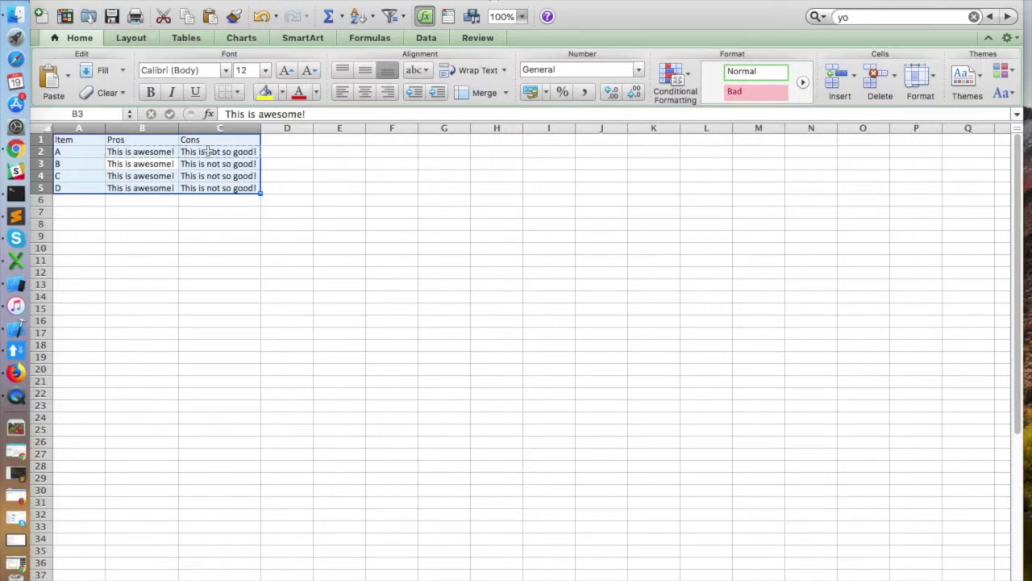
pyautogui.click(184, 39)
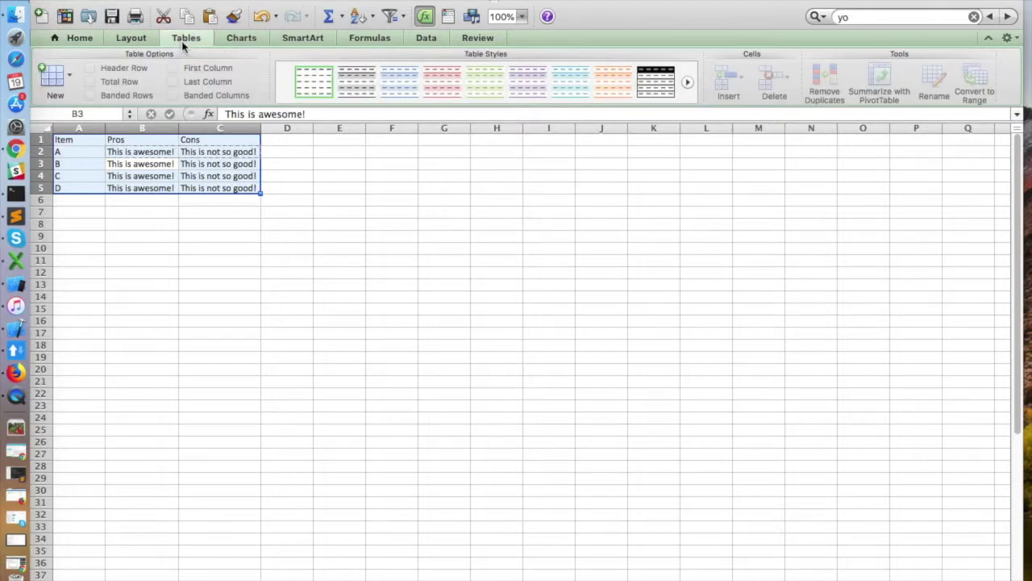
pyautogui.click(70, 78)
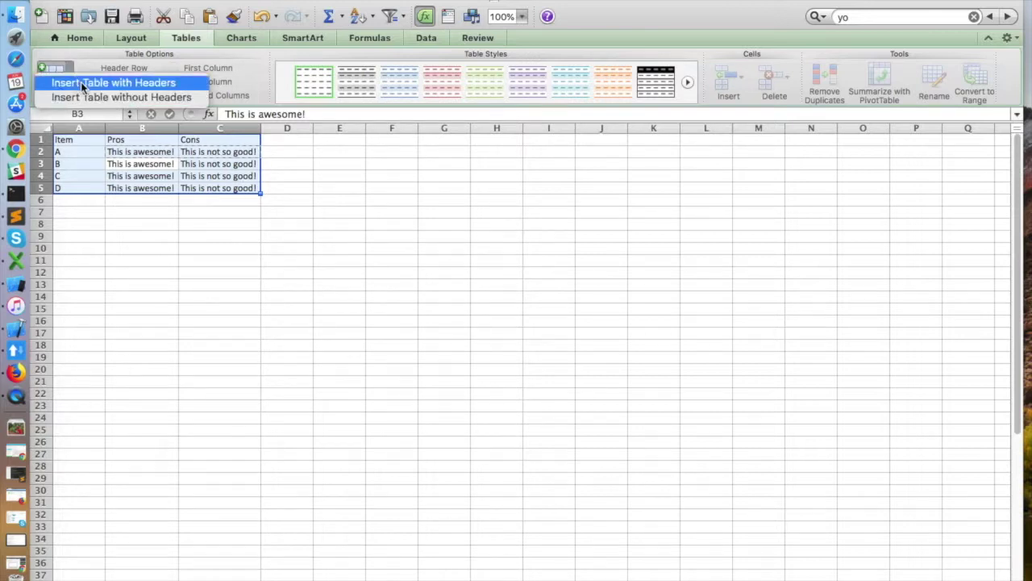
pyautogui.click(81, 82)
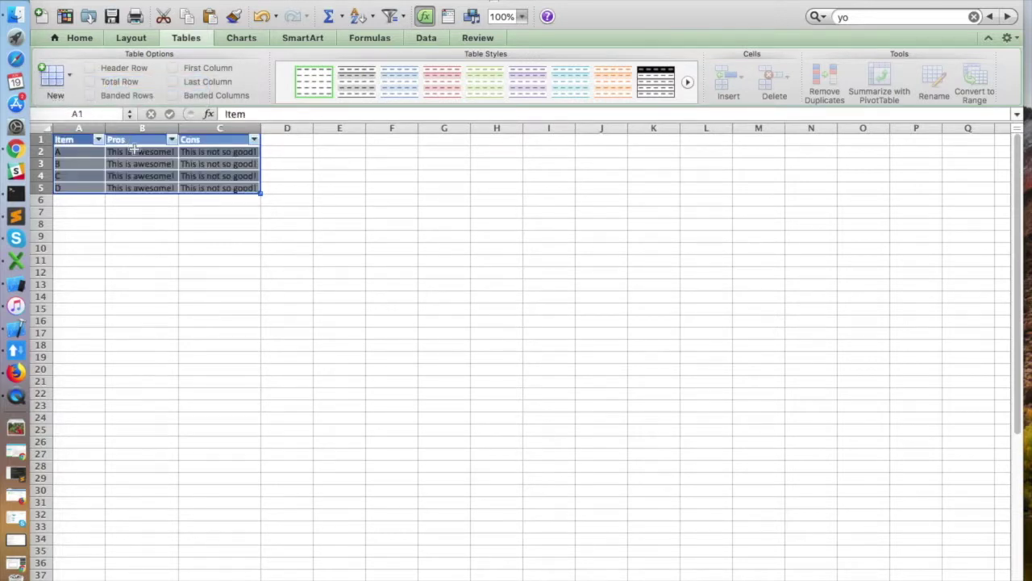
pyautogui.click(285, 175)
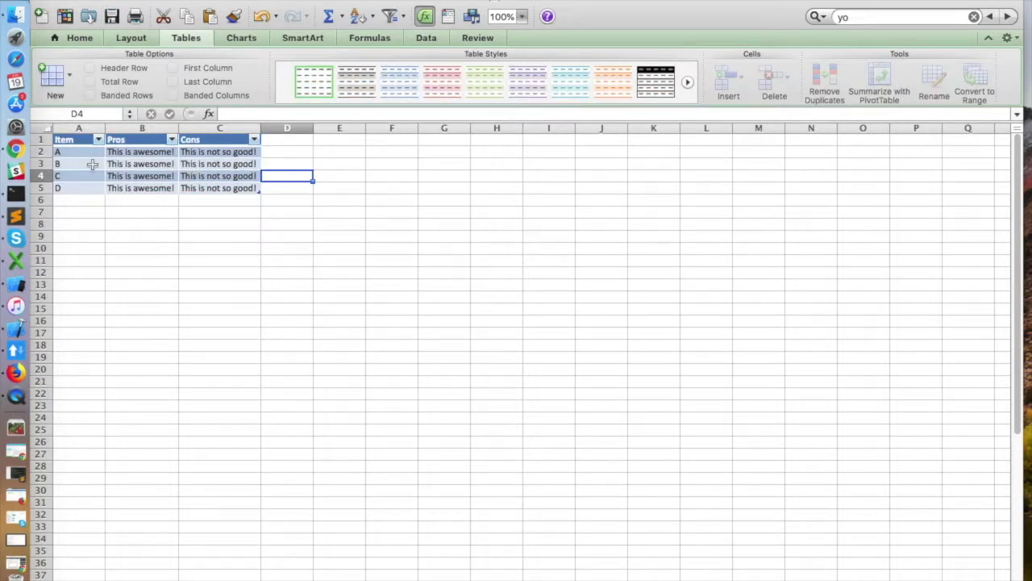
# Try the blue and red table styles, and apply the black one with grey banded rows to the table
pyautogui.moveTo(92, 163); pyautogui.dragTo(223, 152)
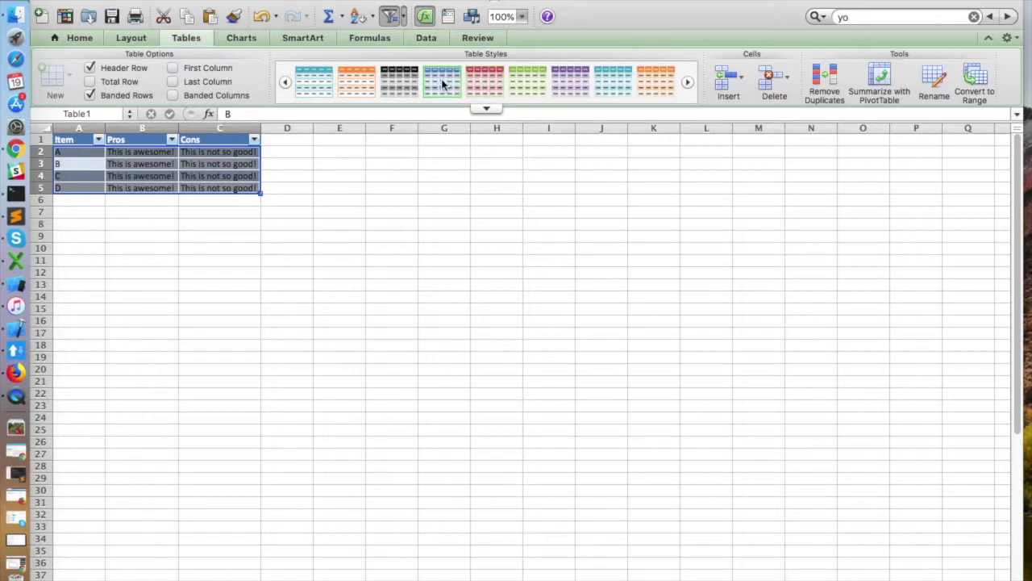
pyautogui.click(396, 80)
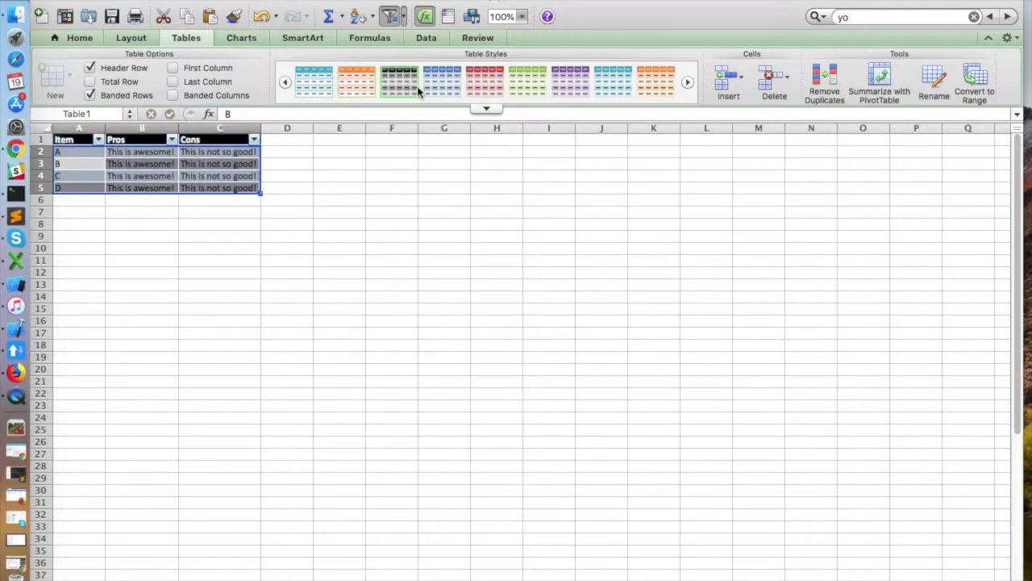
pyautogui.click(442, 85)
pyautogui.click(484, 84)
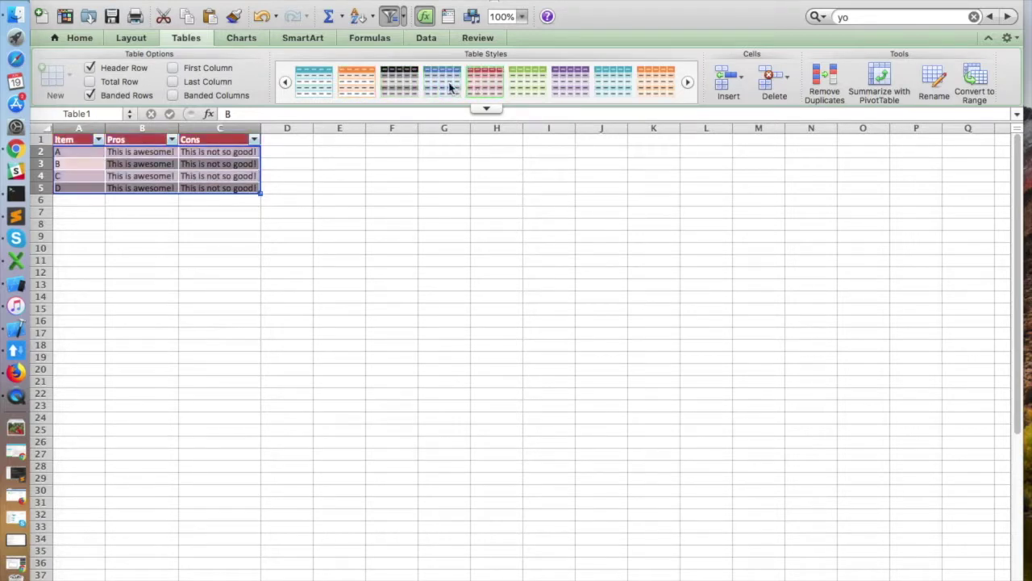
pyautogui.click(399, 86)
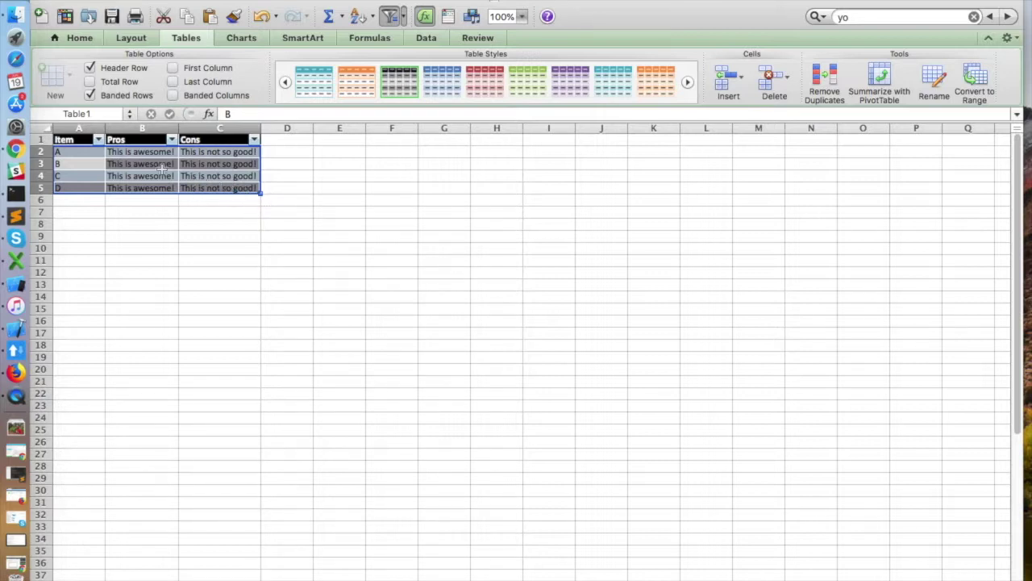
pyautogui.click(161, 214)
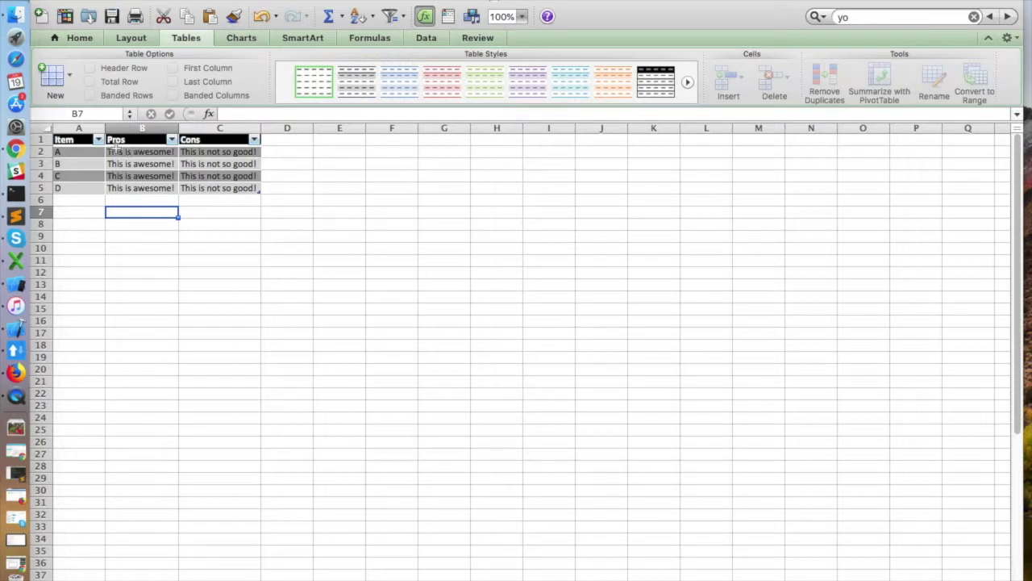
# Copy the whole table A1:C5, including its header row
pyautogui.click(84, 139)
pyautogui.hotkey('shift', 'Right')
pyautogui.hotkey('shift', 'Right')
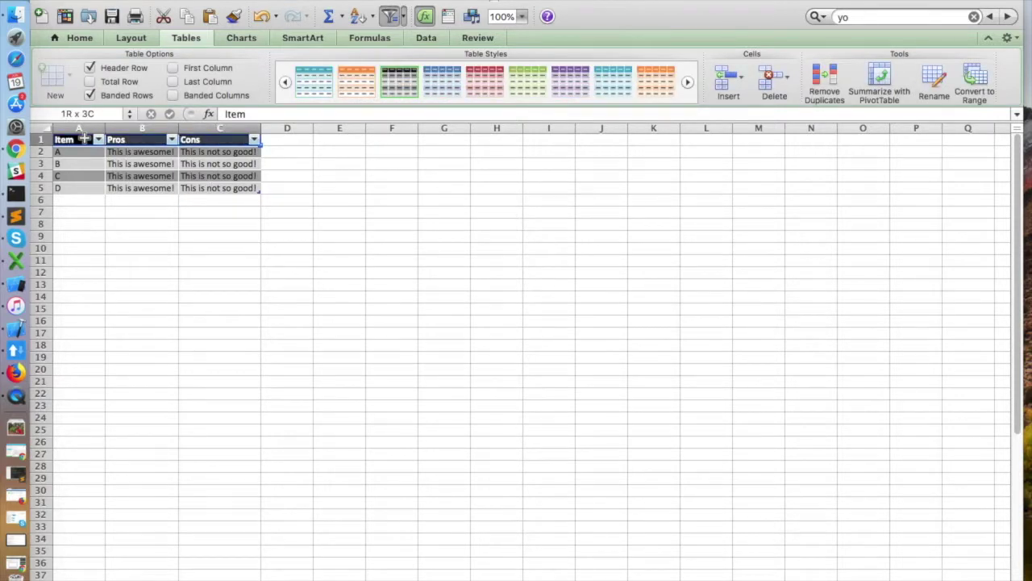
pyautogui.hotkey('shift', 'Down')
pyautogui.hotkey('shift', 'Down')
pyautogui.hotkey('shift', 'Down')
pyautogui.hotkey('shift', 'Down')
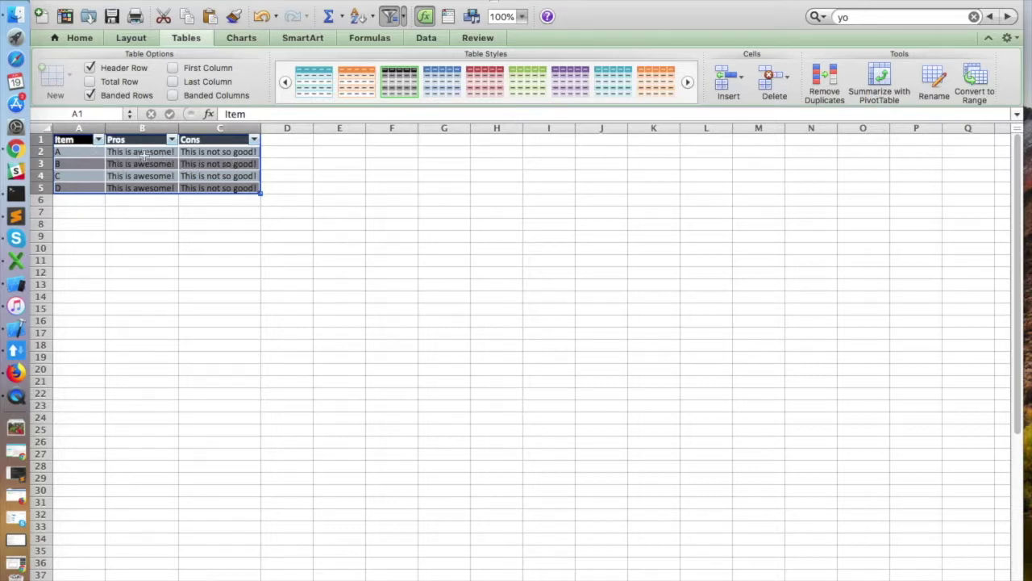
pyautogui.press('super+c')
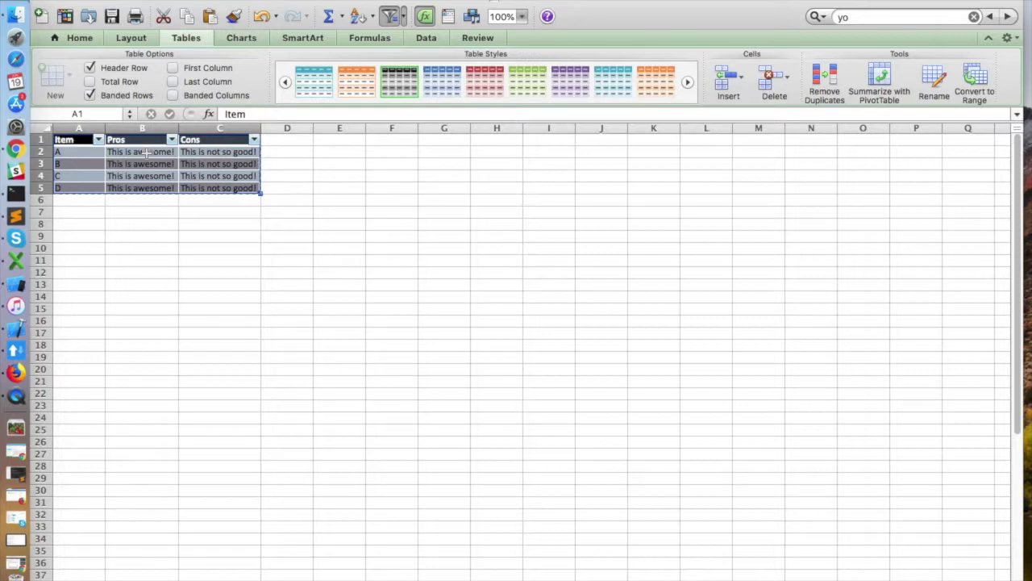
pyautogui.click(81, 38)
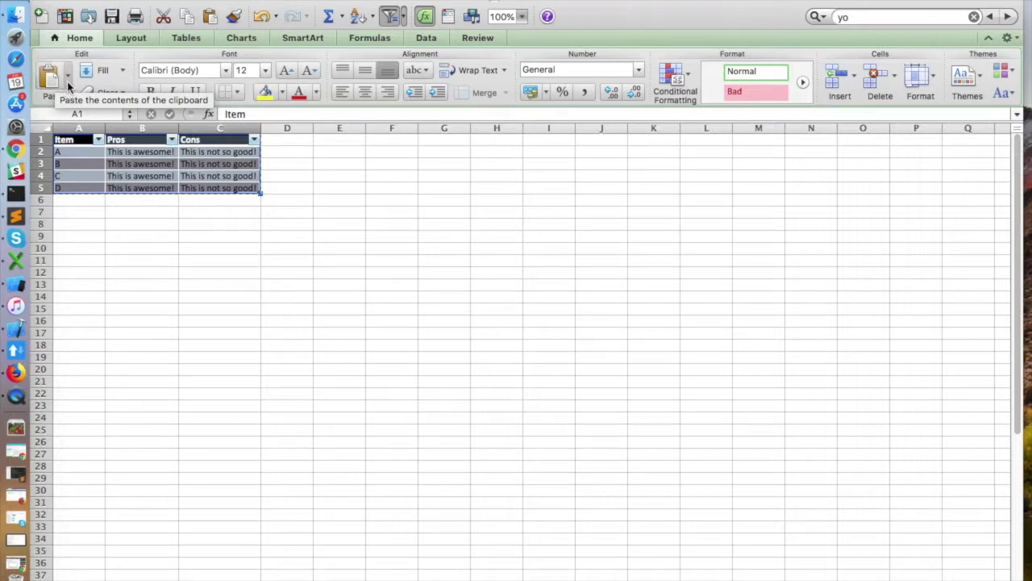
pyautogui.click(67, 81)
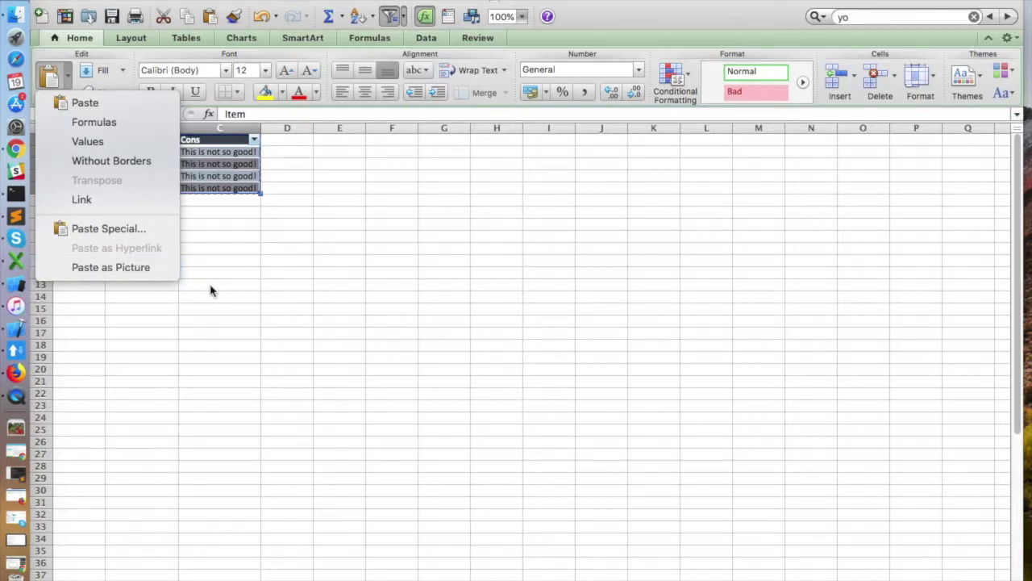
pyautogui.press('Escape')
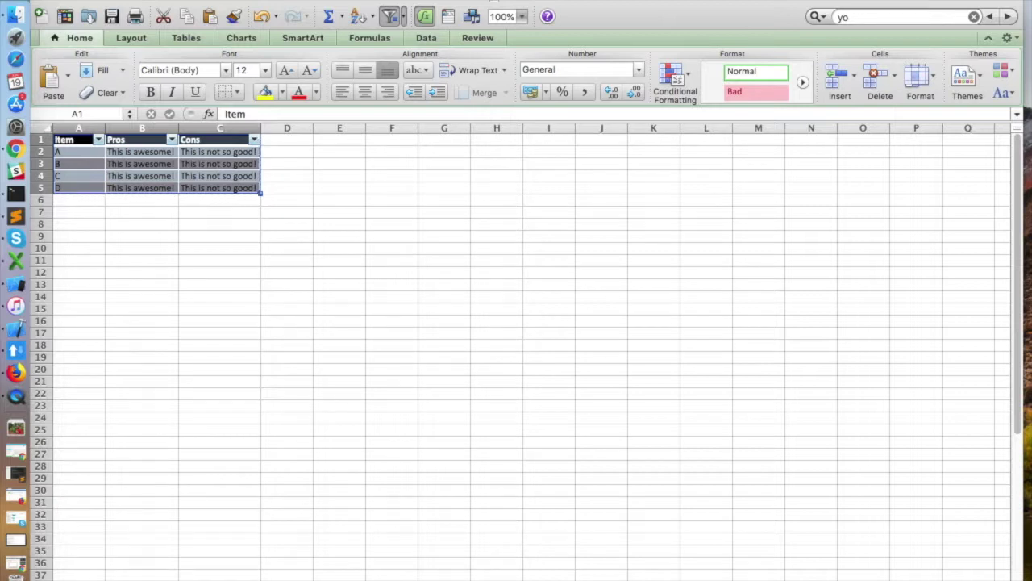
# Paste the copied table as a picture on the blank sheet, and move and enlarge it to span columns C to M, about rows 8 to 21
pyautogui.click(232, 579)
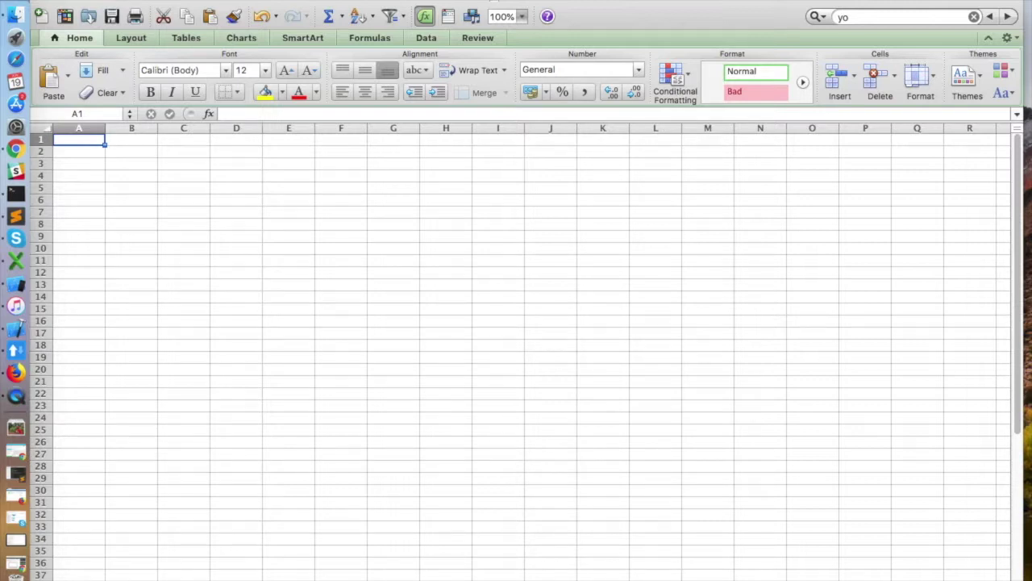
pyautogui.click(161, 579)
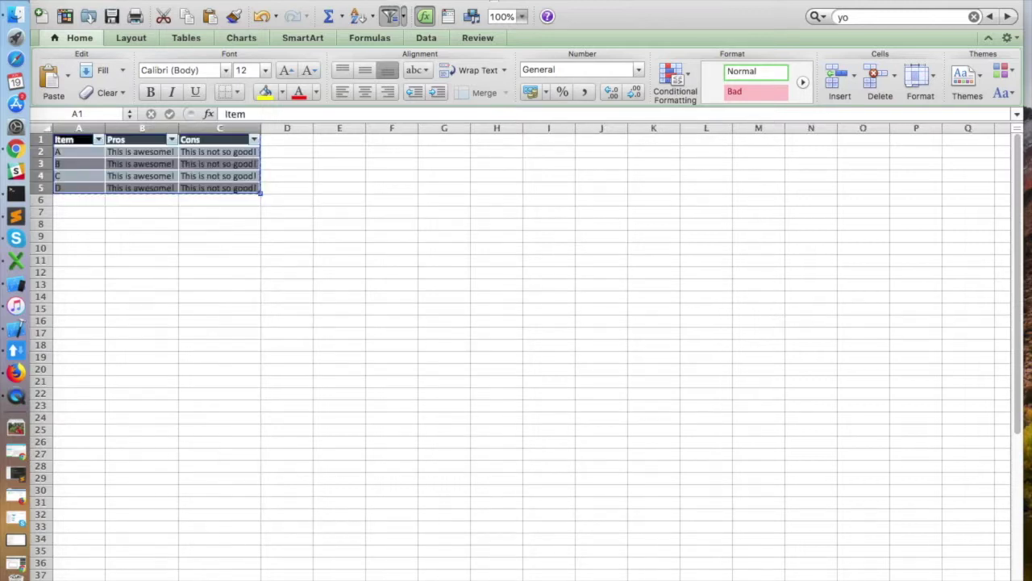
pyautogui.click(232, 579)
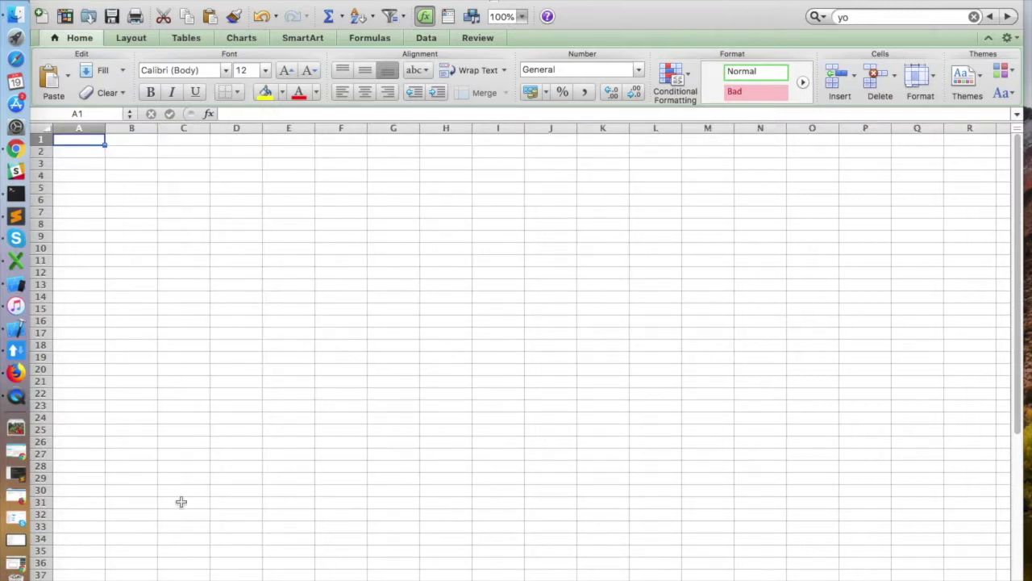
pyautogui.click(68, 79)
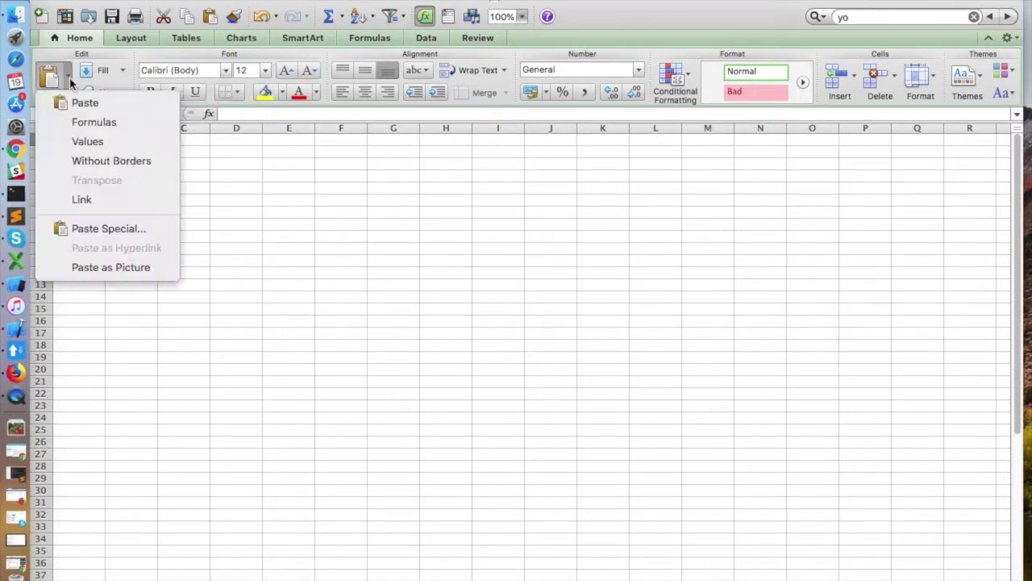
pyautogui.click(110, 268)
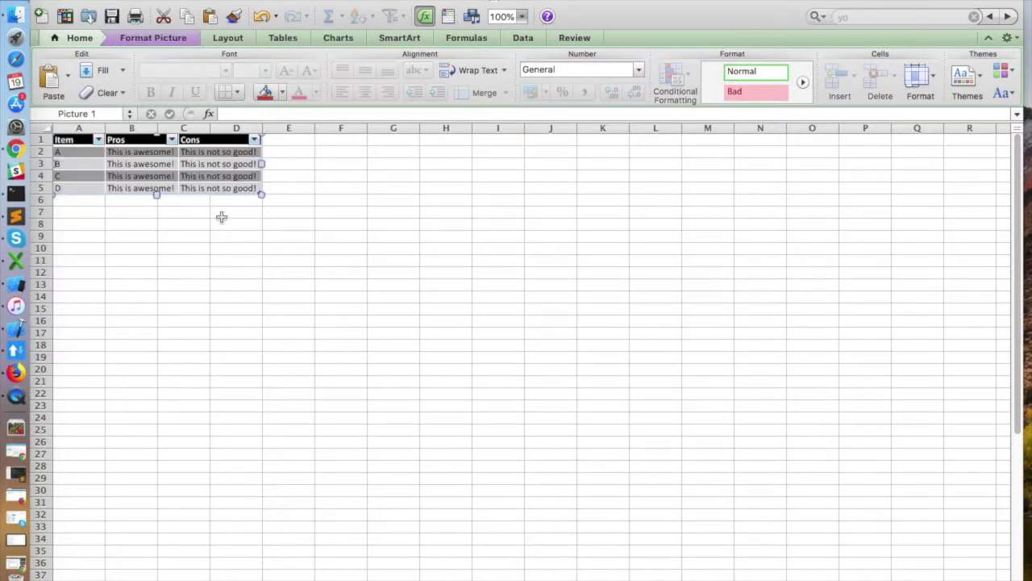
pyautogui.moveTo(165, 173); pyautogui.dragTo(286, 265)
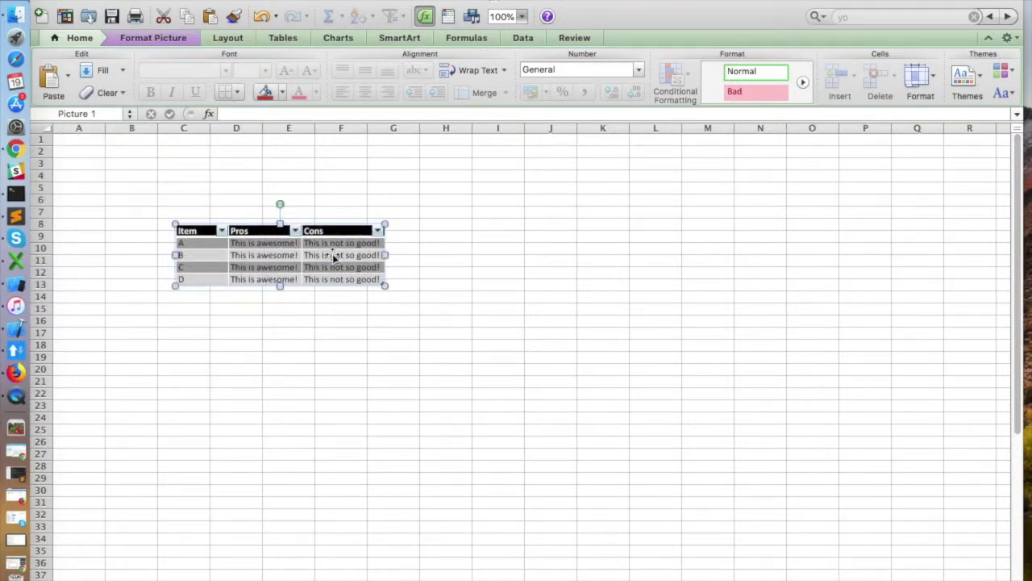
pyautogui.moveTo(385, 285); pyautogui.dragTo(728, 386)
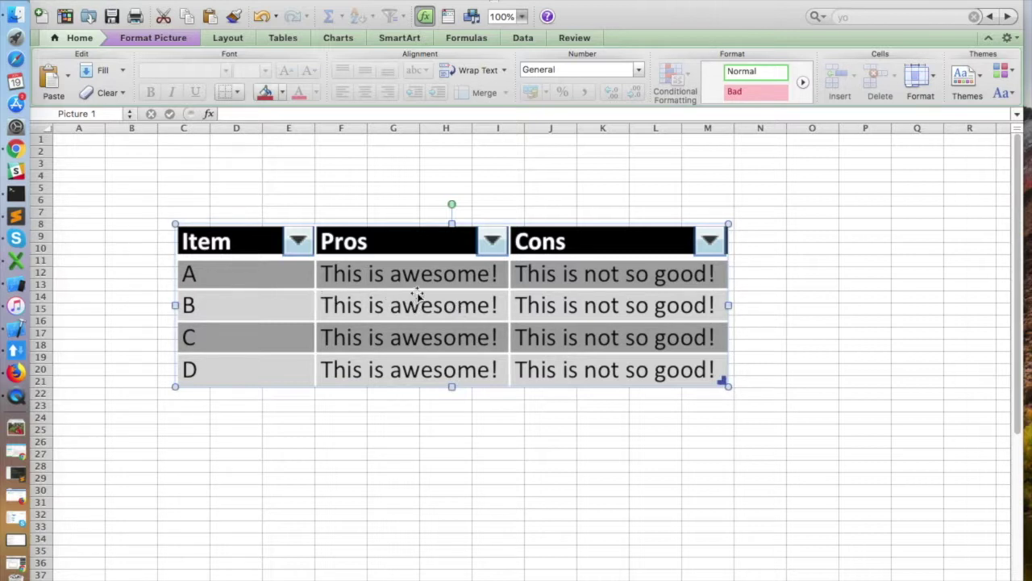
# Save the enlarged table picture to the Desktop as abc.png in PNG format
pyautogui.rightClick(379, 284)
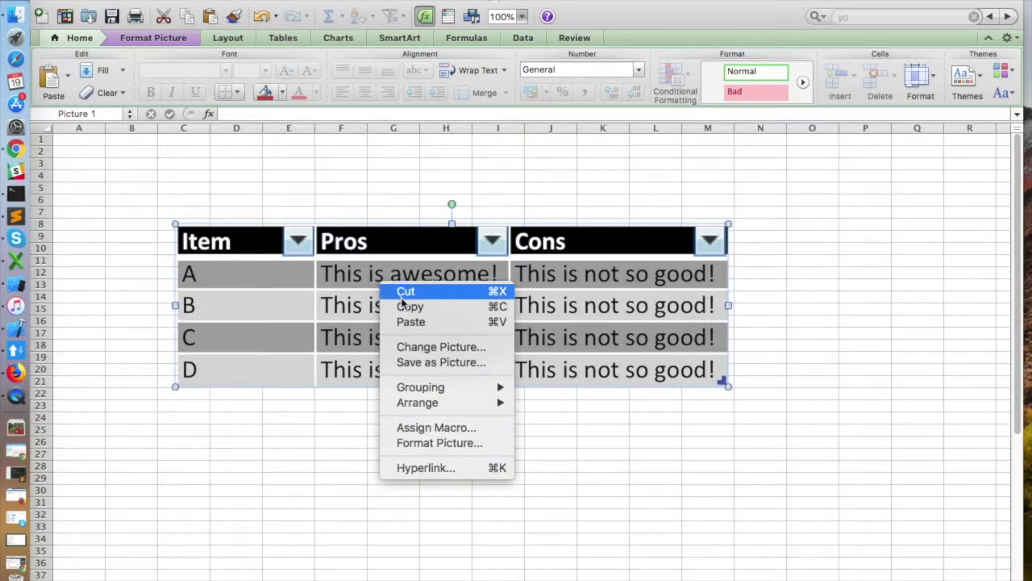
pyautogui.click(418, 361)
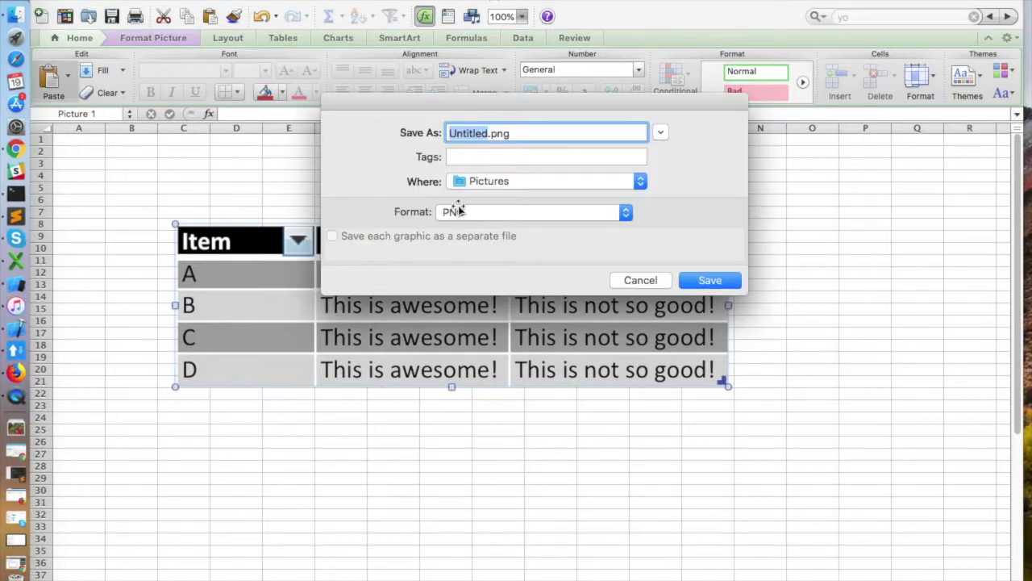
pyautogui.click(505, 179)
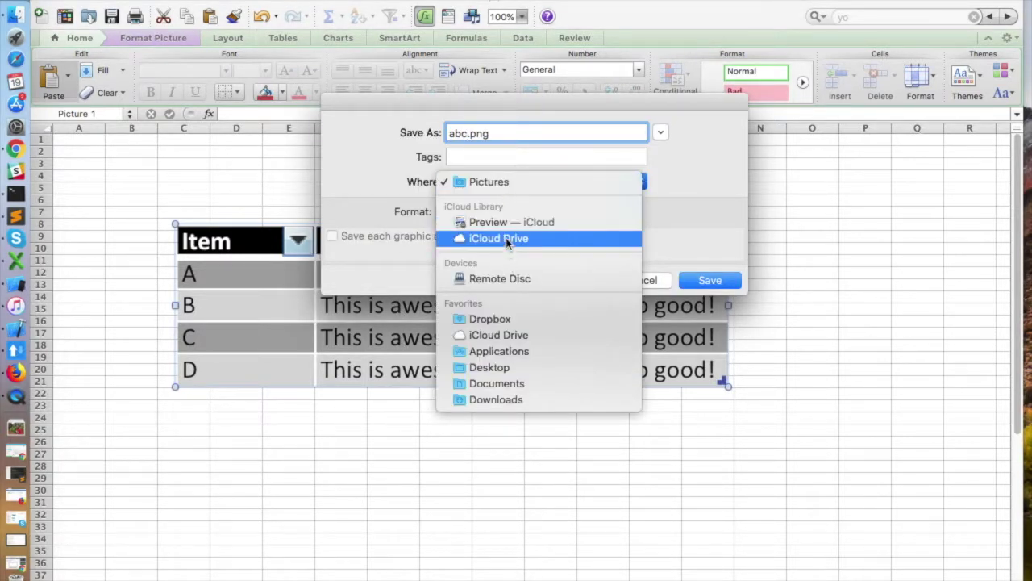
pyautogui.click(492, 367)
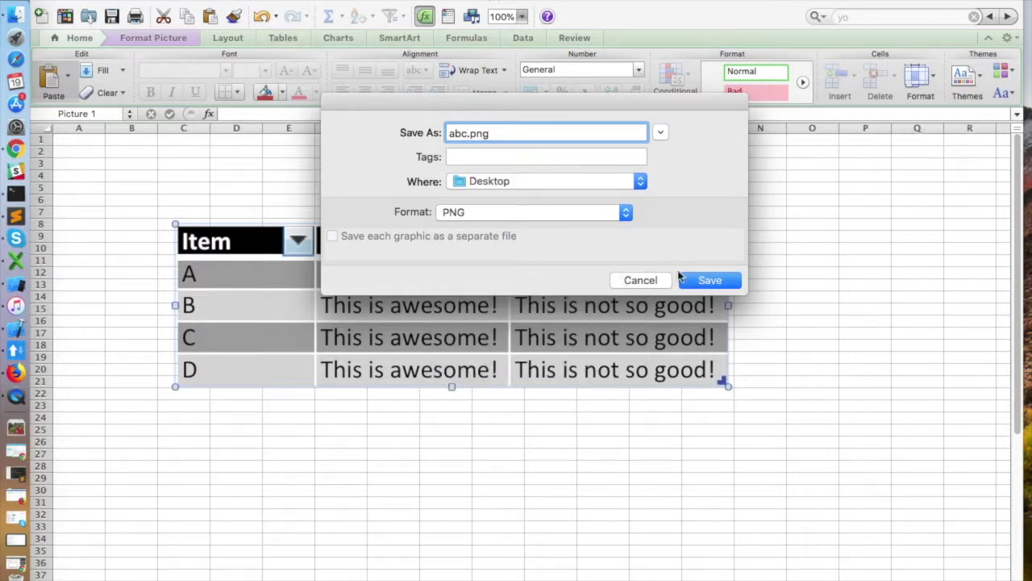
pyautogui.click(704, 281)
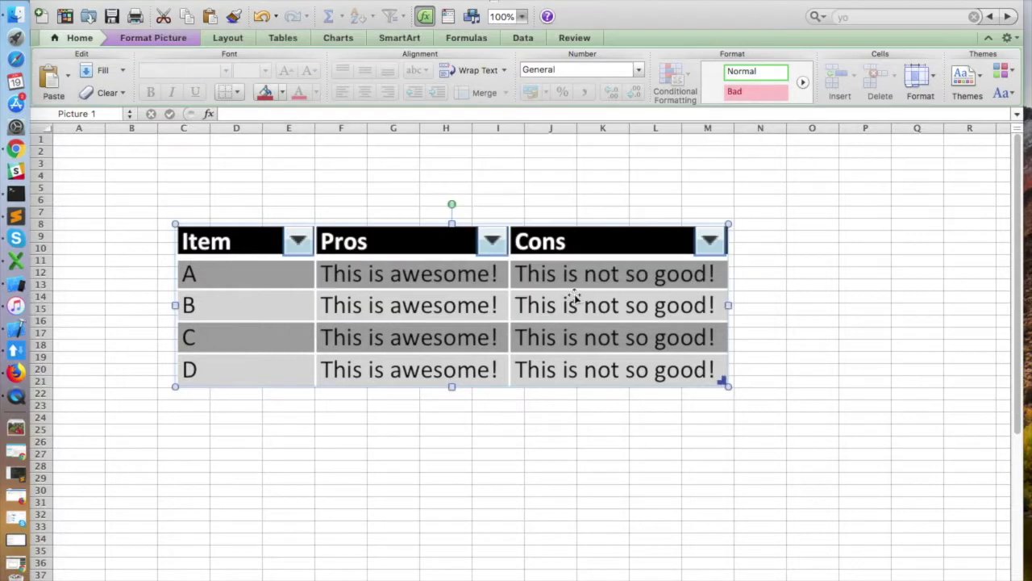
# Open abc.png from the desktop to examine the saved table picture, and close it
pyautogui.click(59, 3)
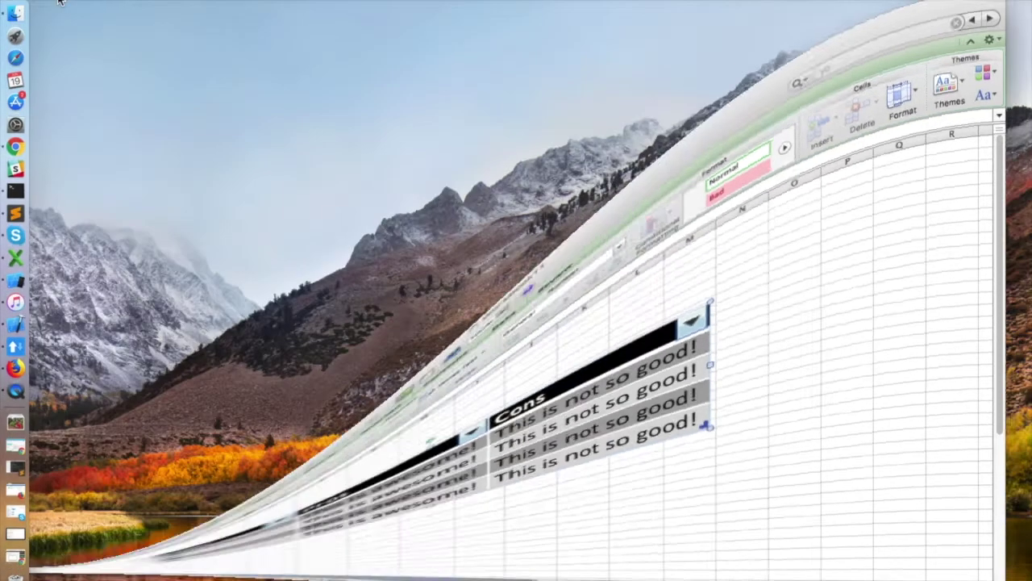
pyautogui.moveTo(986, 208); pyautogui.dragTo(436, 103)
pyautogui.doubleClick(436, 103)
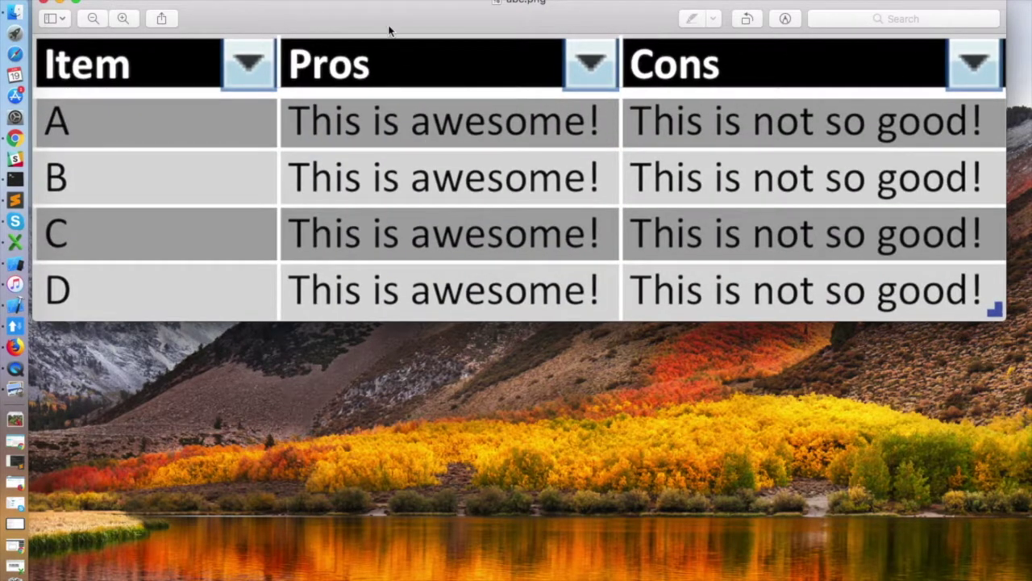
pyautogui.moveTo(383, 18); pyautogui.dragTo(399, 48)
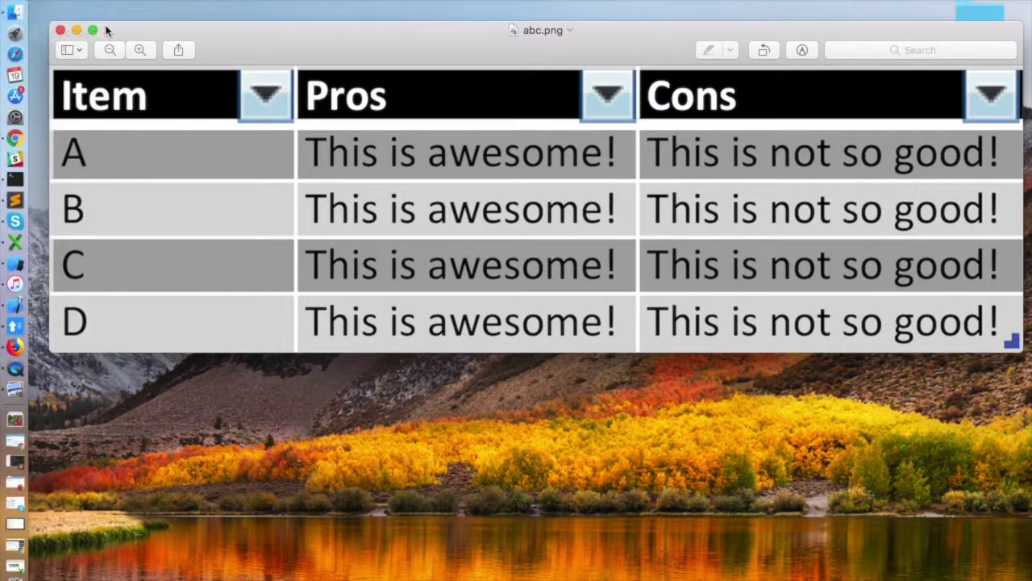
pyautogui.click(59, 29)
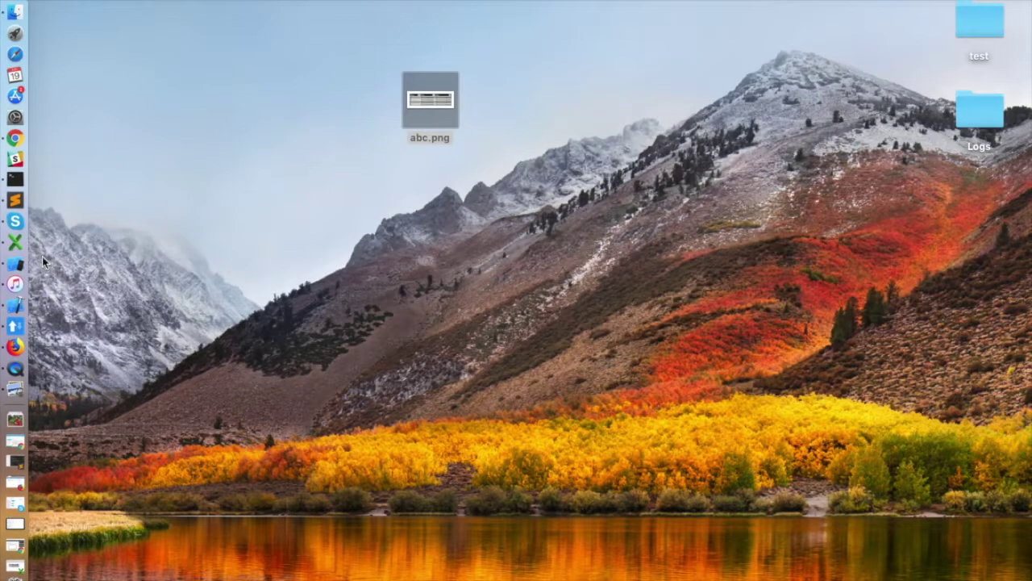
# Return to the source table in Excel and turn off the filter buttons in its header row
pyautogui.click(31, 236)
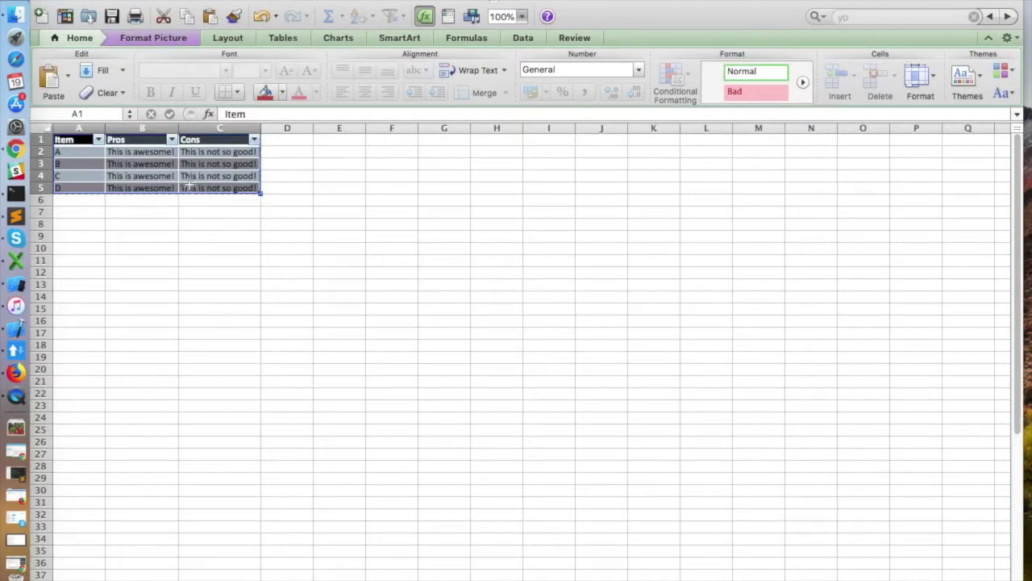
pyautogui.moveTo(187, 187); pyautogui.dragTo(143, 168)
pyautogui.click(186, 38)
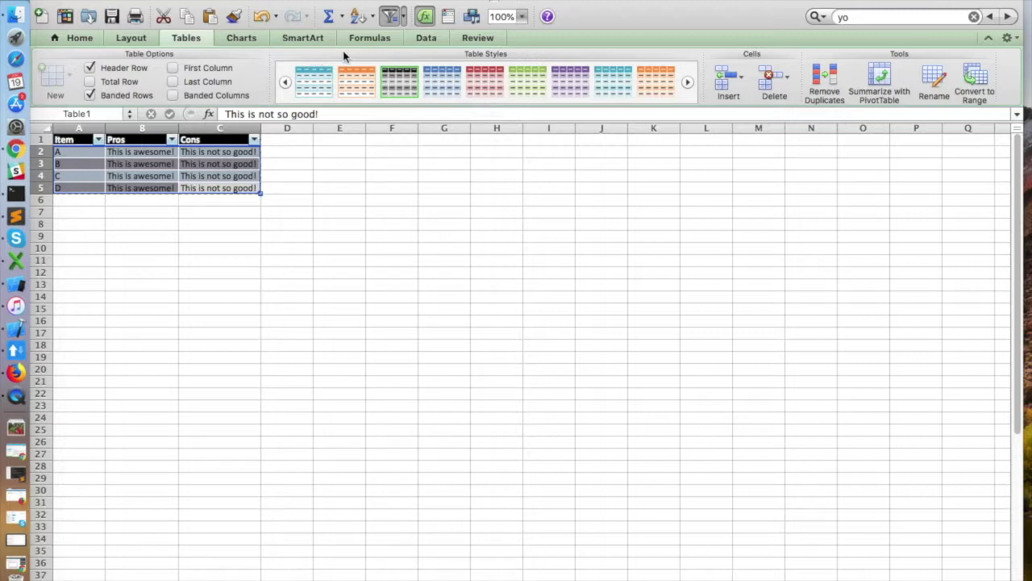
pyautogui.click(426, 39)
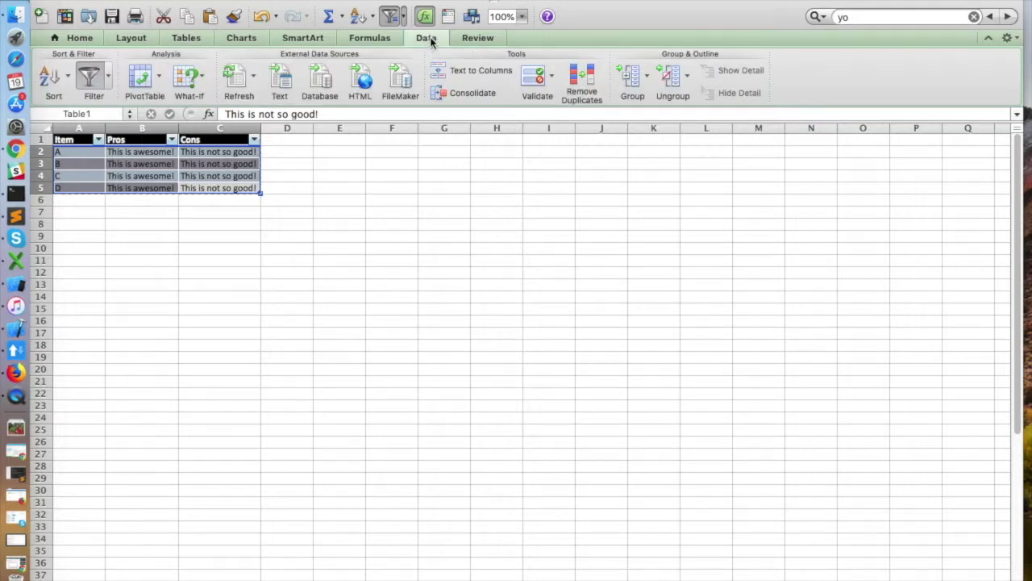
pyautogui.click(91, 83)
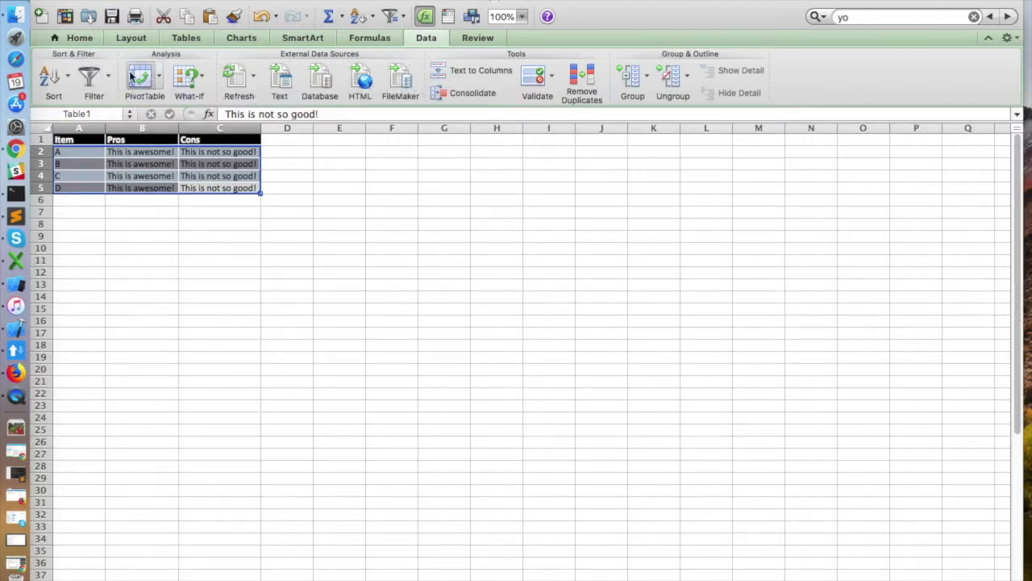
pyautogui.click(87, 75)
pyautogui.click(87, 75)
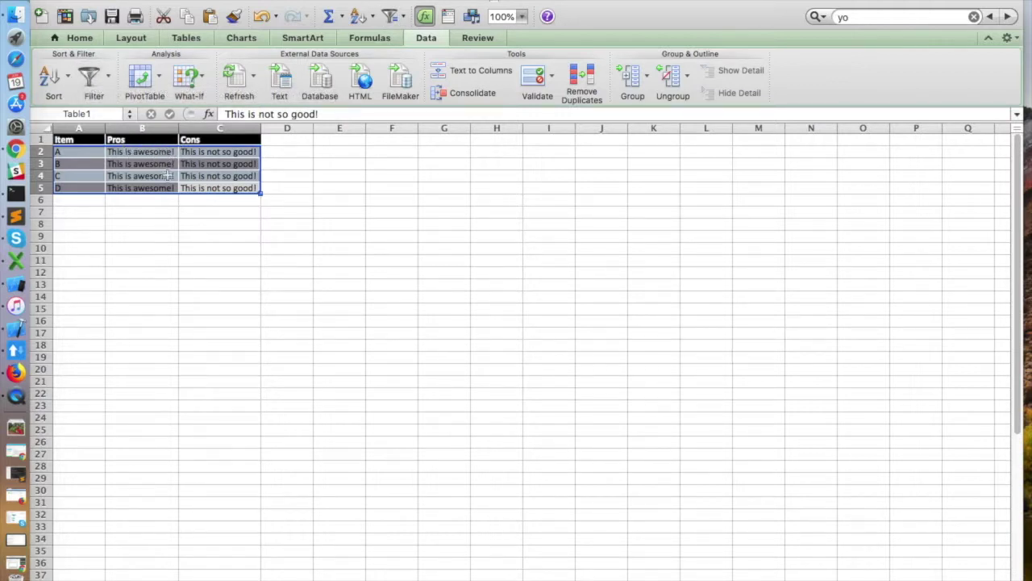
# Copy the whole table A1:C5 again, without the filter buttons in its header row
pyautogui.click(212, 184)
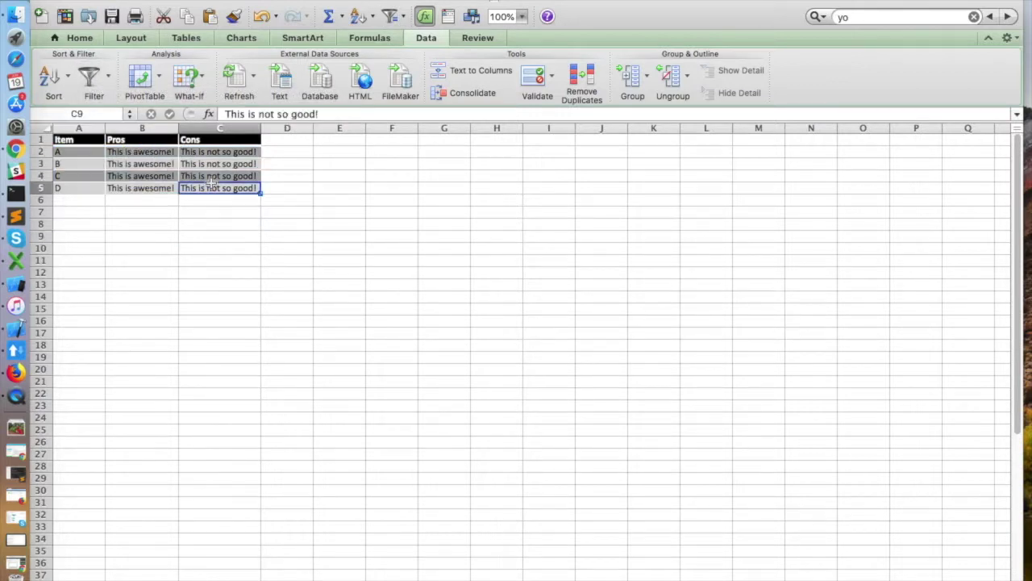
pyautogui.click(97, 143)
pyautogui.hotkey('shift', 'Right')
pyautogui.hotkey('shift', 'Right')
pyautogui.hotkey('shift', 'Down')
pyautogui.hotkey('shift', 'Down')
pyautogui.hotkey('shift', 'Down')
pyautogui.hotkey('shift', 'Down')
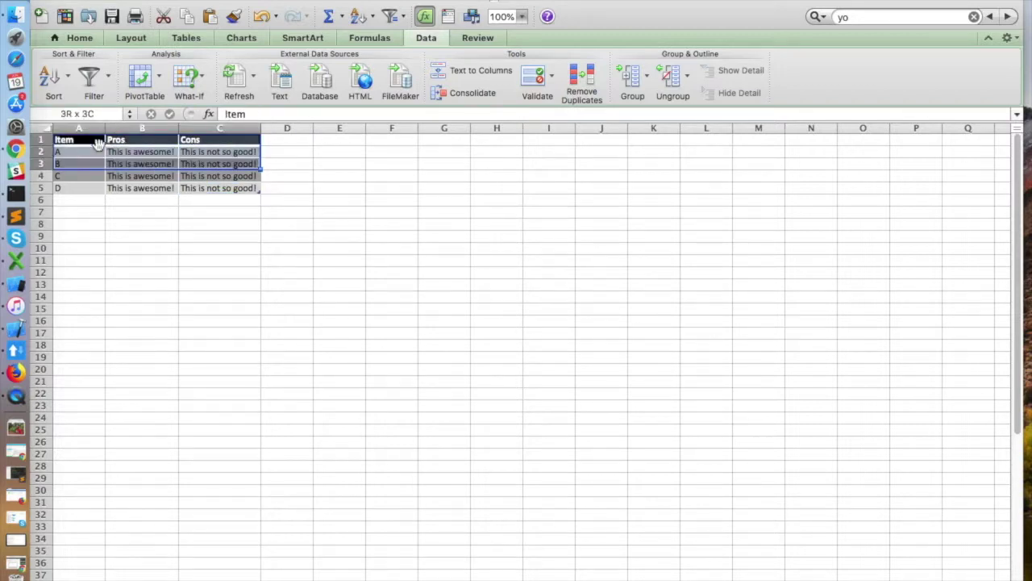
pyautogui.press('super+c')
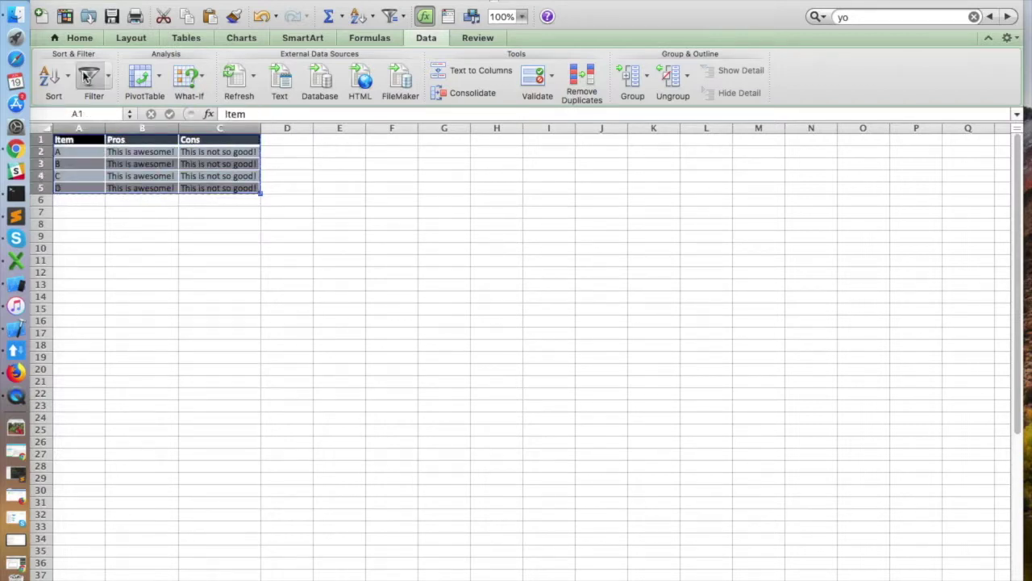
# Paste the filter-free table as a picture on another blank sheet, and move and enlarge it to span columns D to N, about rows 8 to 20
pyautogui.press('super+n')
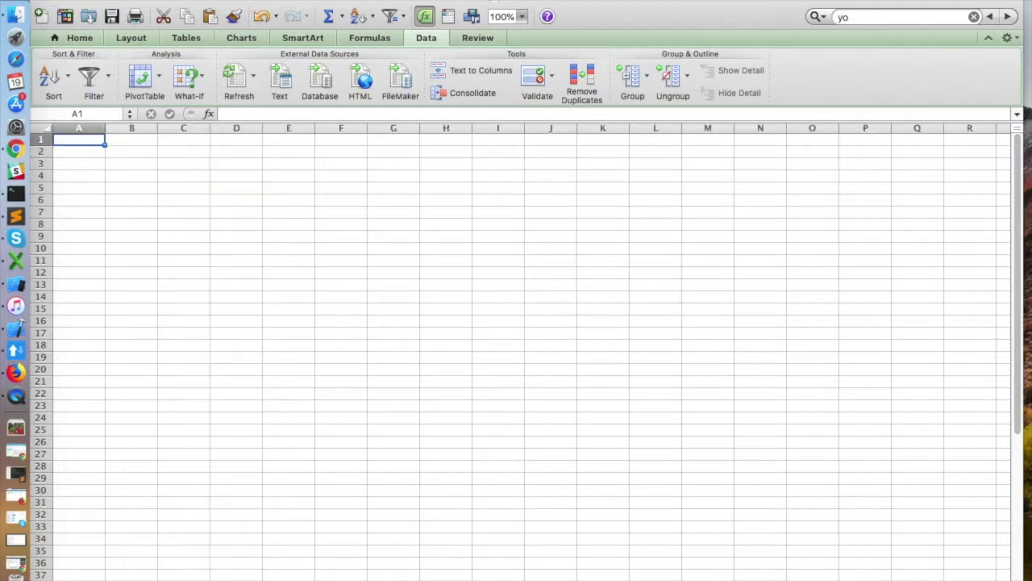
pyautogui.click(67, 40)
pyautogui.click(69, 78)
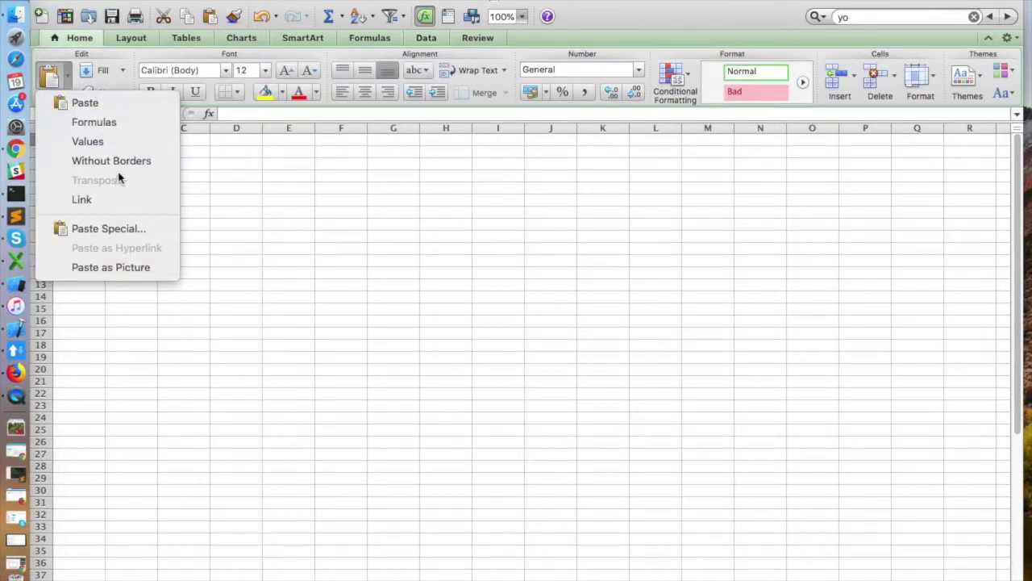
pyautogui.click(141, 267)
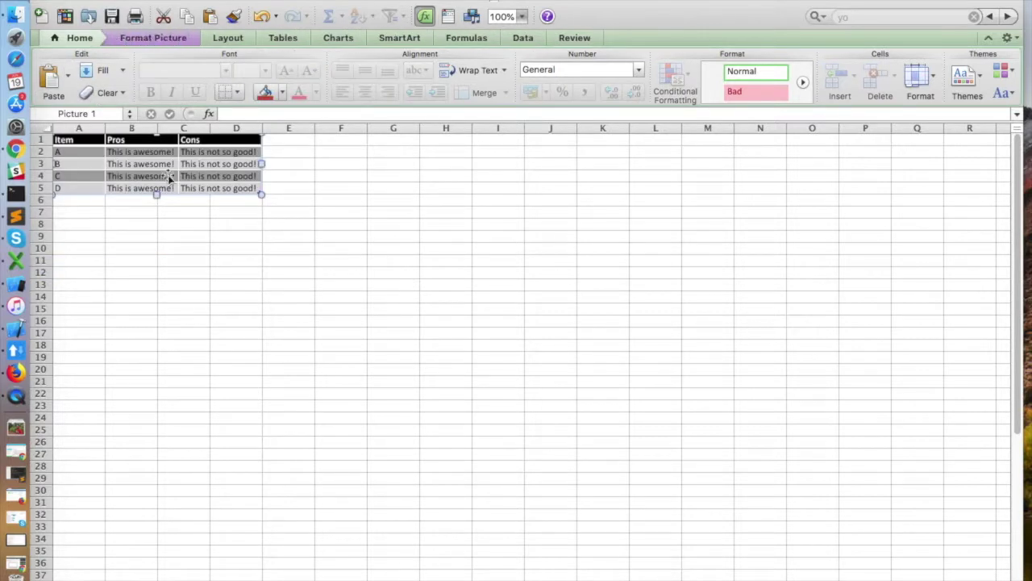
pyautogui.moveTo(145, 145); pyautogui.dragTo(333, 227)
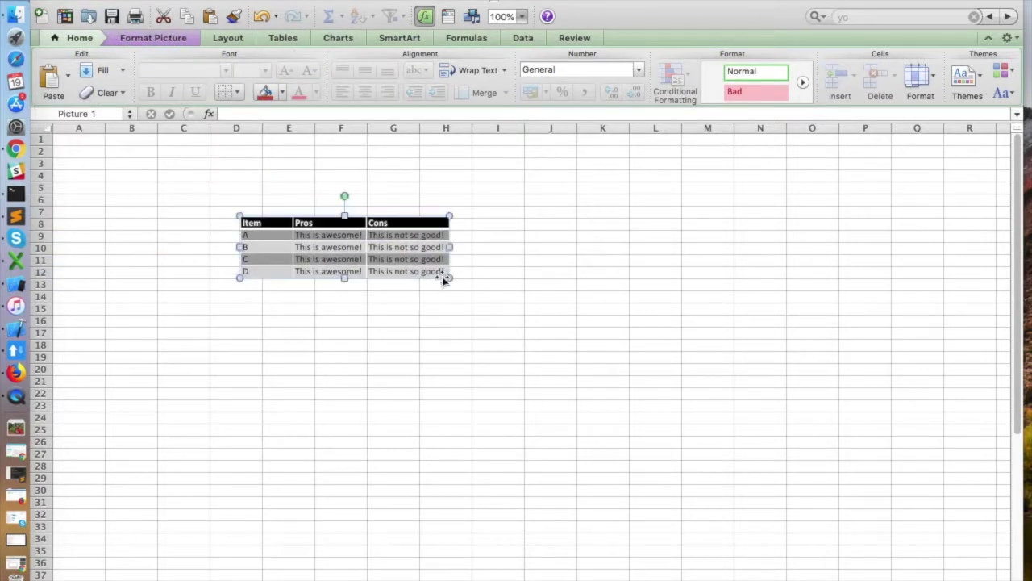
pyautogui.moveTo(448, 276); pyautogui.dragTo(784, 374)
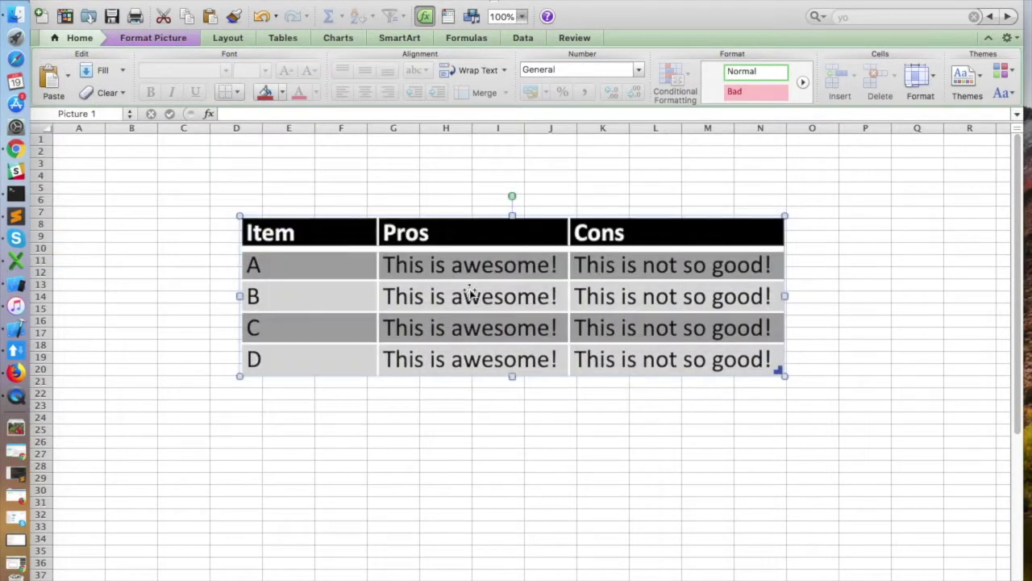
# Save the table picture without filter buttons to the Desktop as pqr.png in PNG format
pyautogui.rightClick(386, 274)
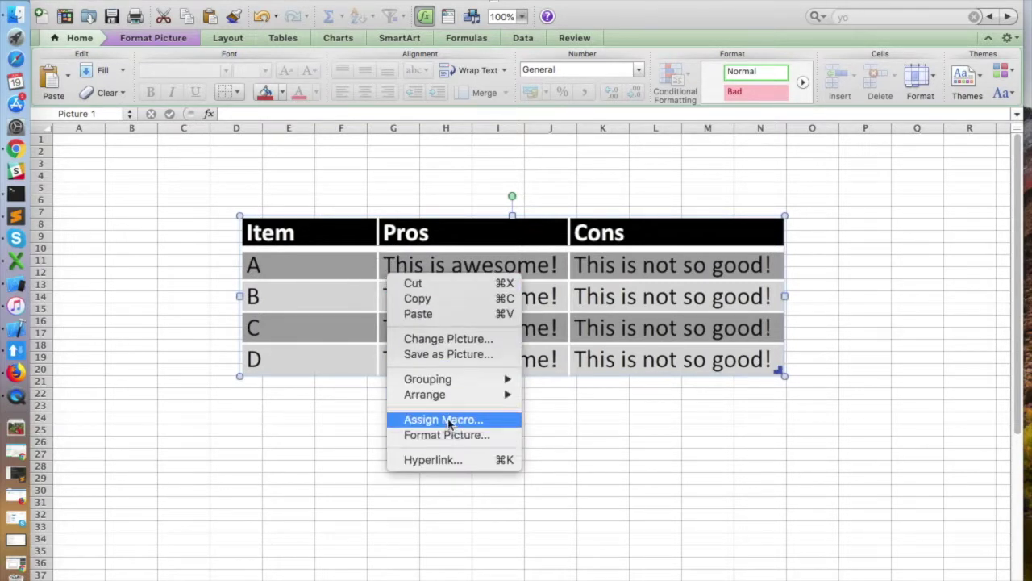
pyautogui.click(448, 355)
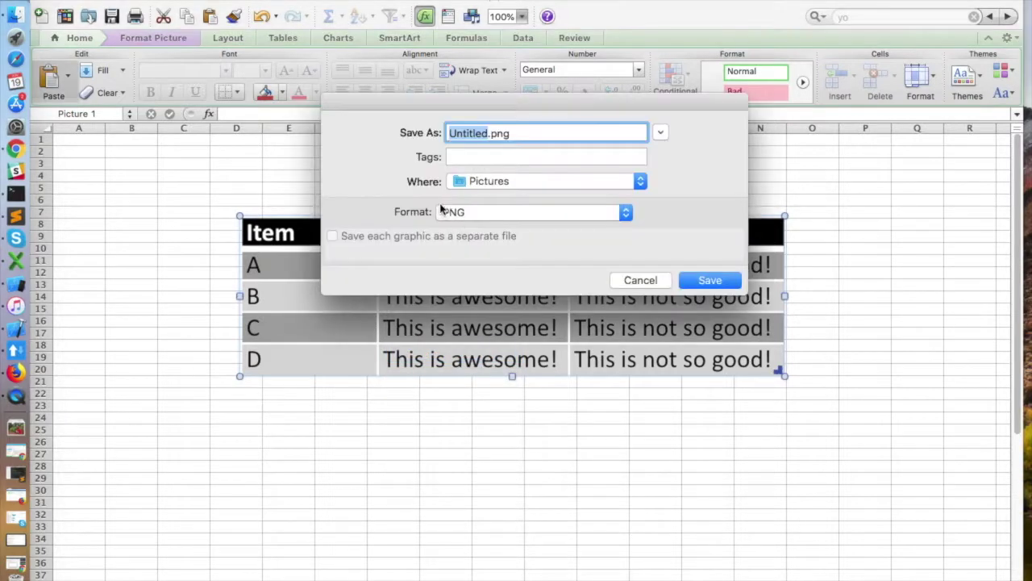
pyautogui.write('pq')
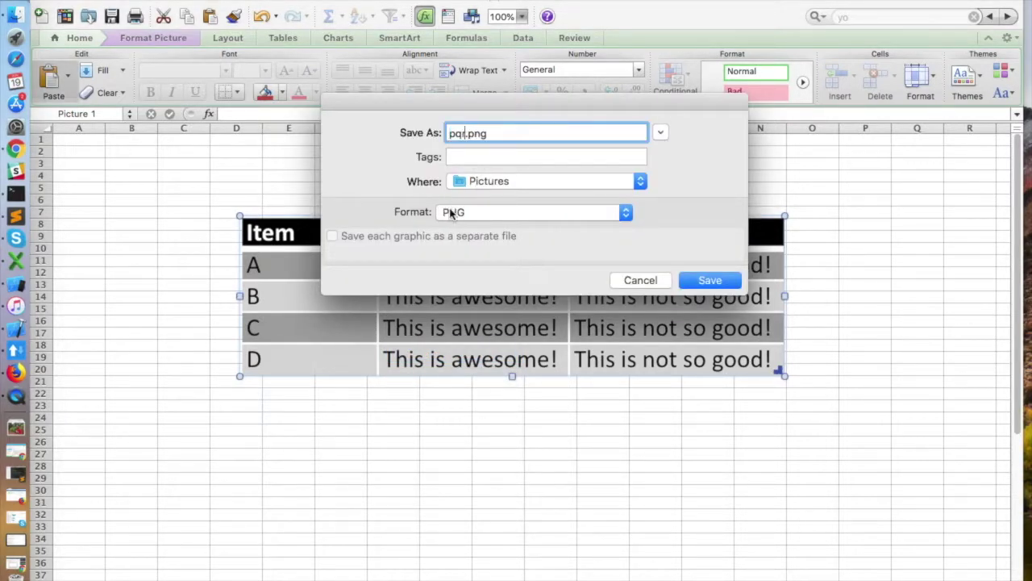
pyautogui.click(472, 184)
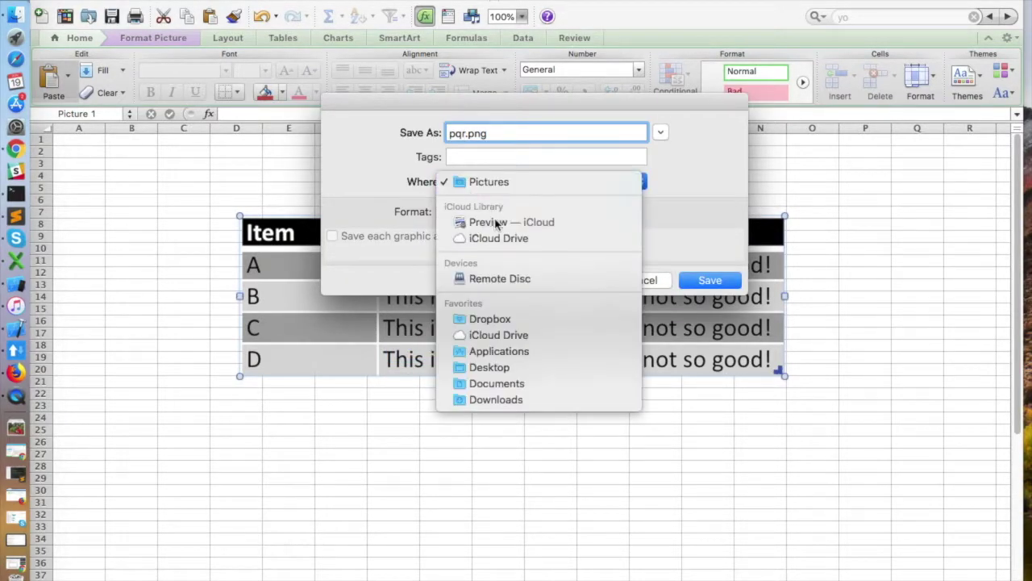
pyautogui.scroll(-1, 552, 261)
pyautogui.click(516, 358)
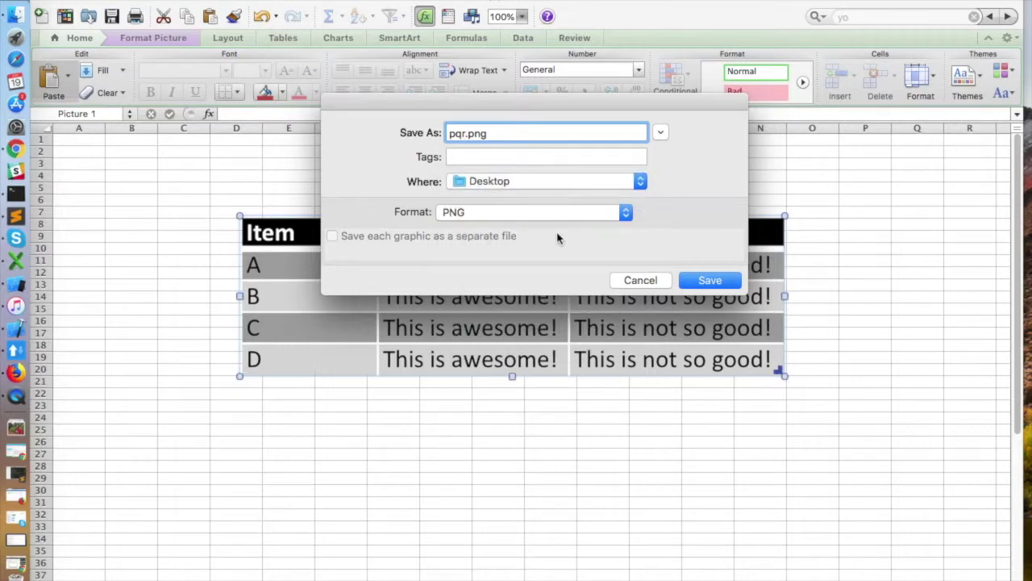
pyautogui.click(711, 280)
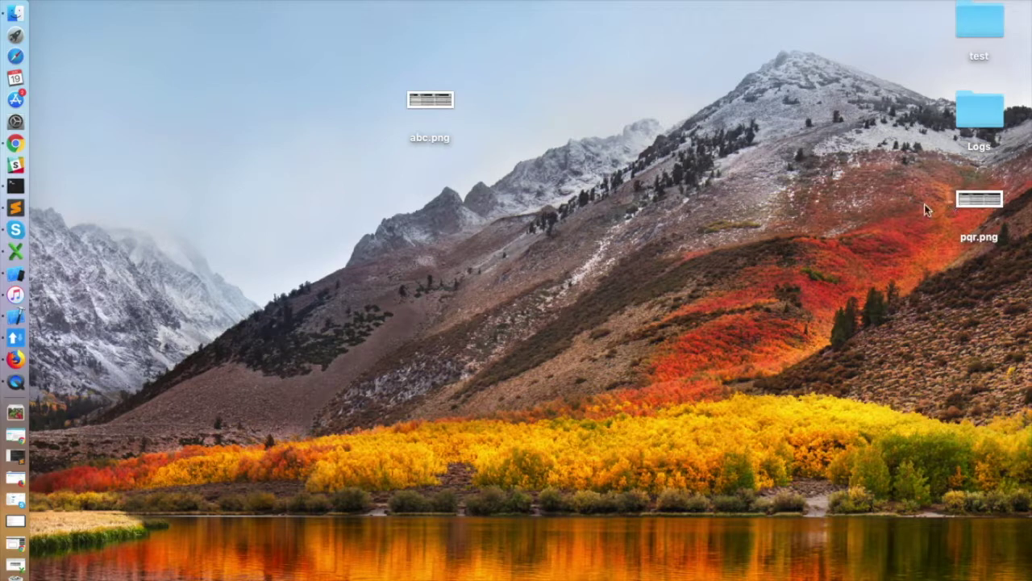
# Open pqr.png from the desktop to examine the header row of the saved table picture
pyautogui.moveTo(953, 201); pyautogui.dragTo(528, 116)
pyautogui.click(967, 200)
pyautogui.press('space')
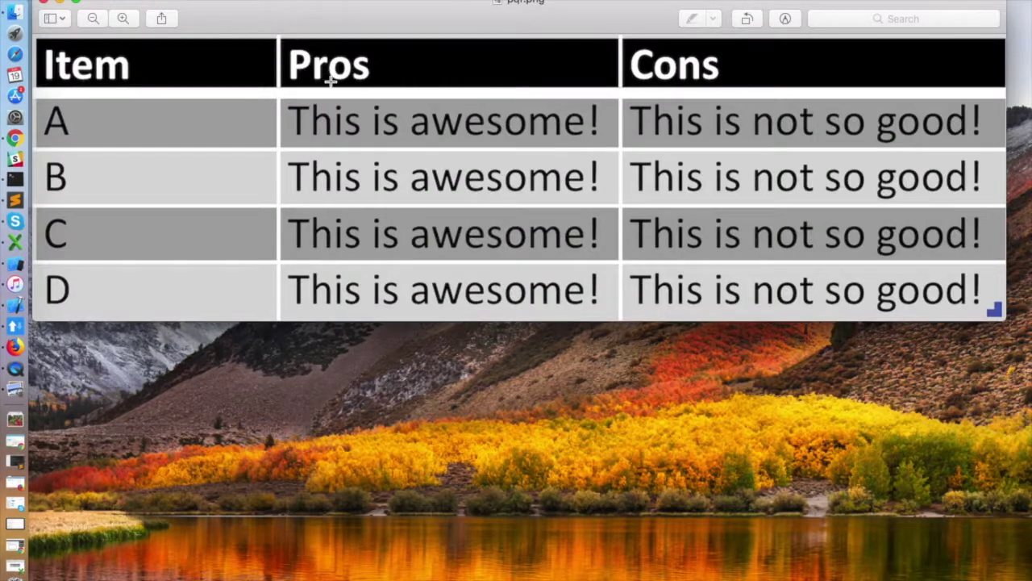